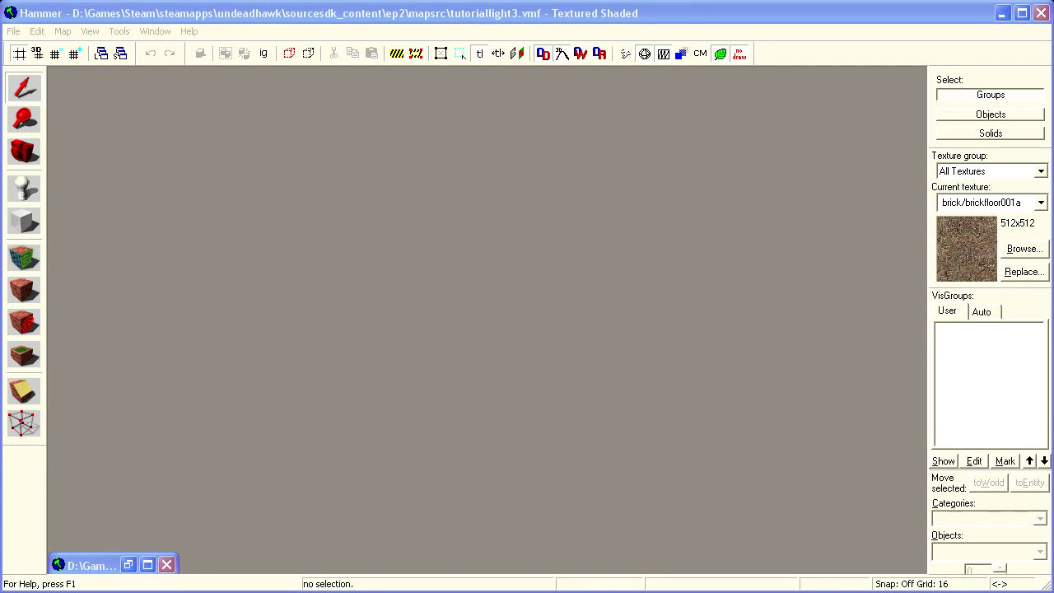
# Maximize the tutoriallight3.vmf map window and select the light entity in the first room
pyautogui.click(148, 564)
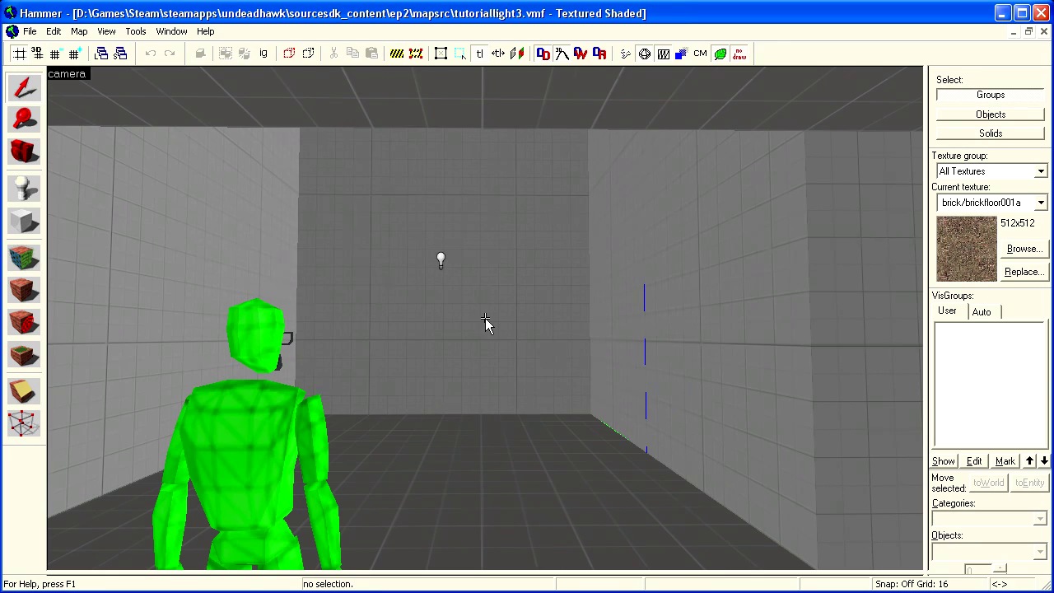
pyautogui.press('d')
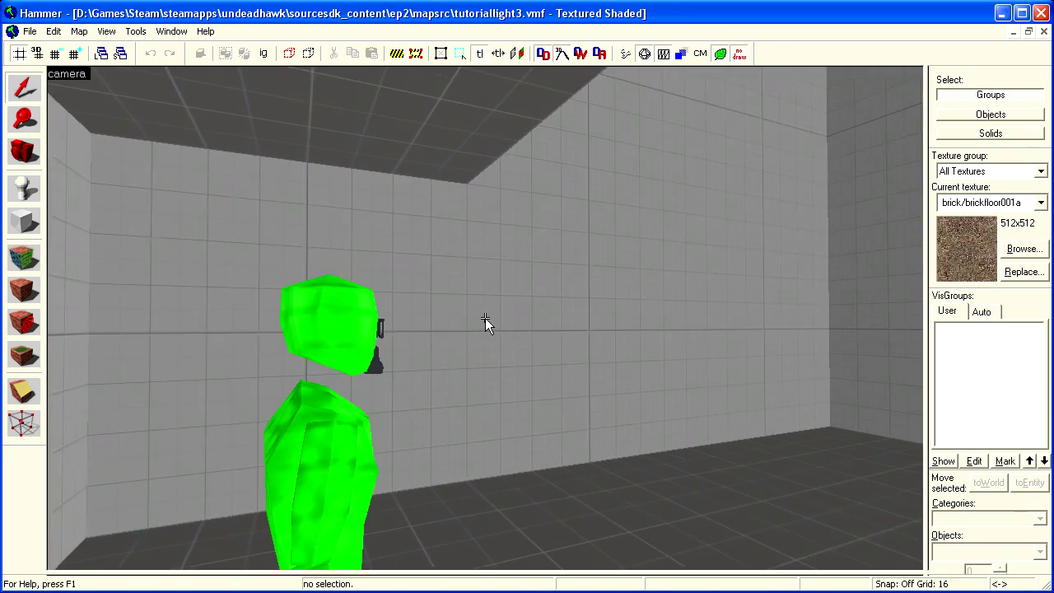
pyautogui.press('Up')
pyautogui.press('w')
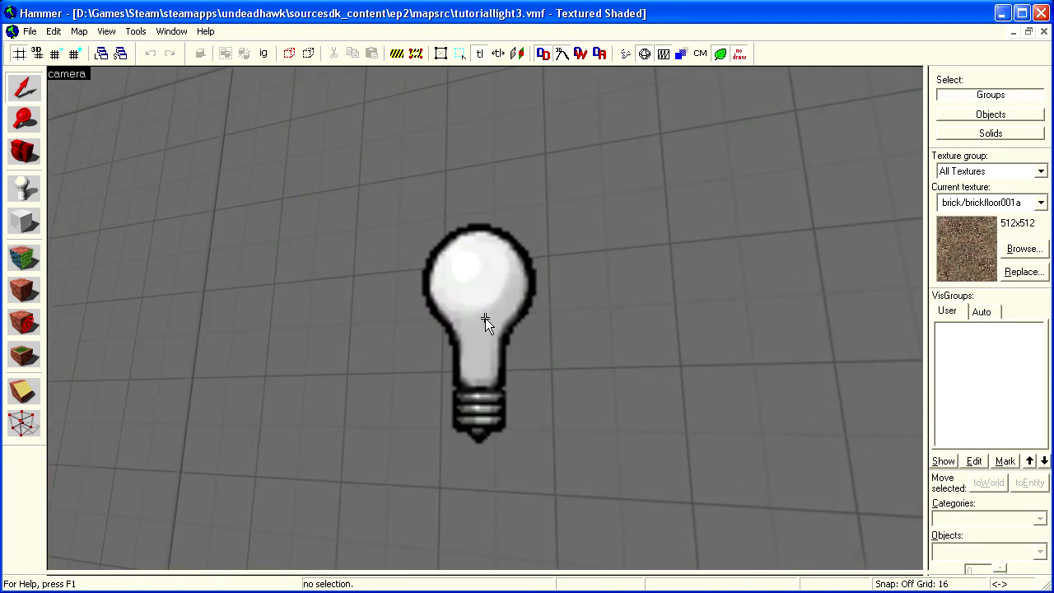
pyautogui.click(485, 318)
pyautogui.press('s')
pyautogui.press('Down')
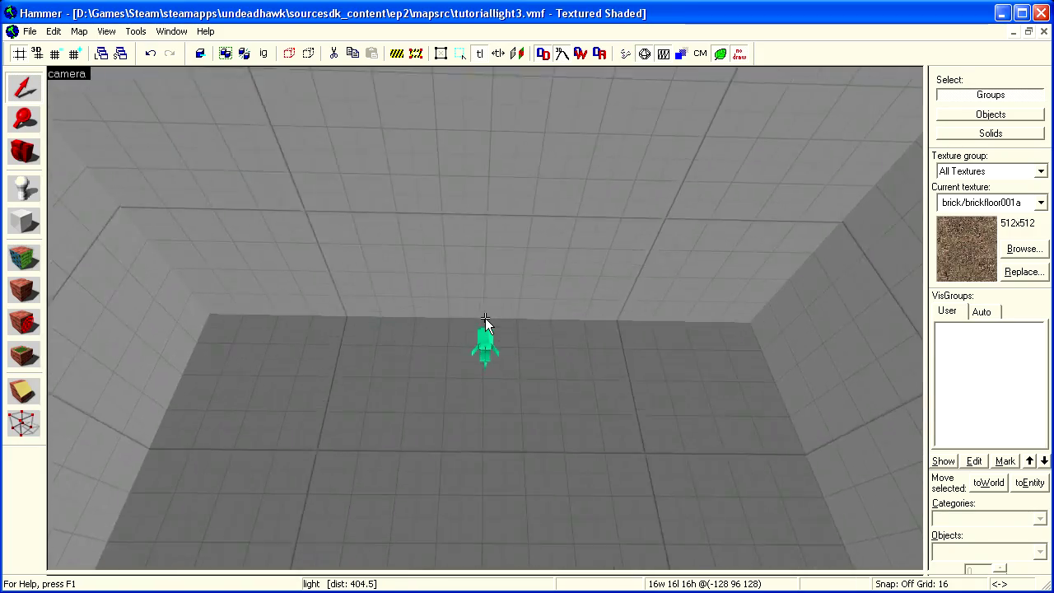
# Examine the light_spot, the light_environment and the skybox ceiling brush in the other rooms, selecting each in turn
pyautogui.press('w')
pyautogui.click(485, 318)
pyautogui.press('s')
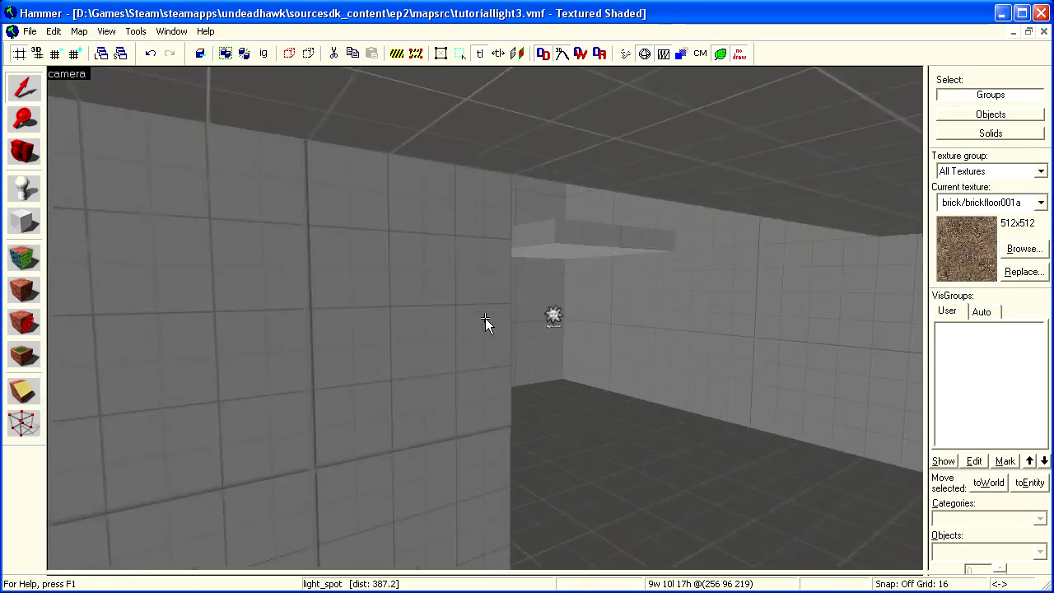
pyautogui.press('s')
pyautogui.click(485, 318)
pyautogui.press('w')
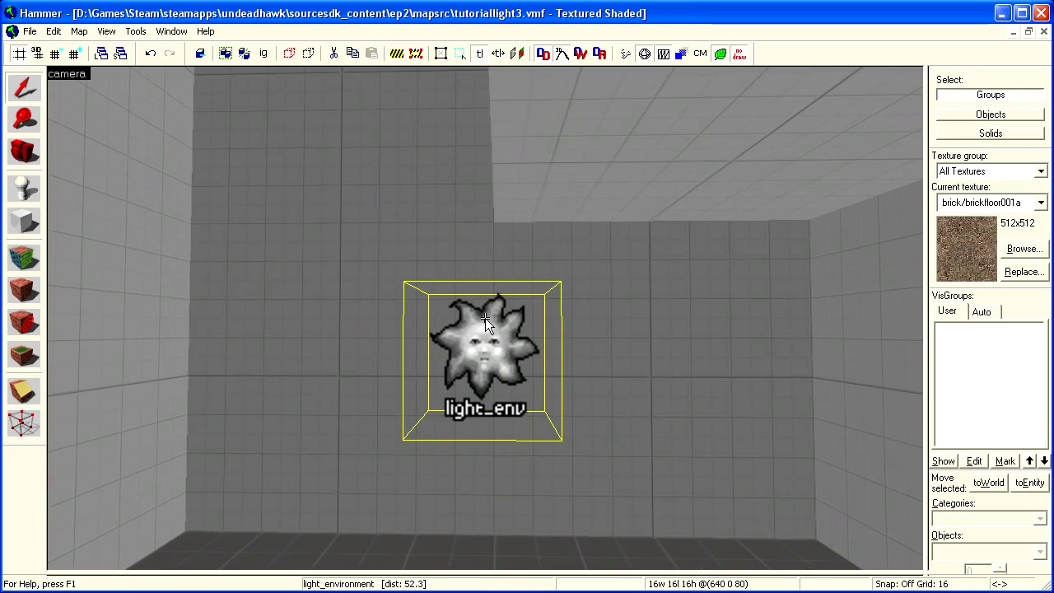
pyautogui.press('Up')
pyautogui.click(485, 317)
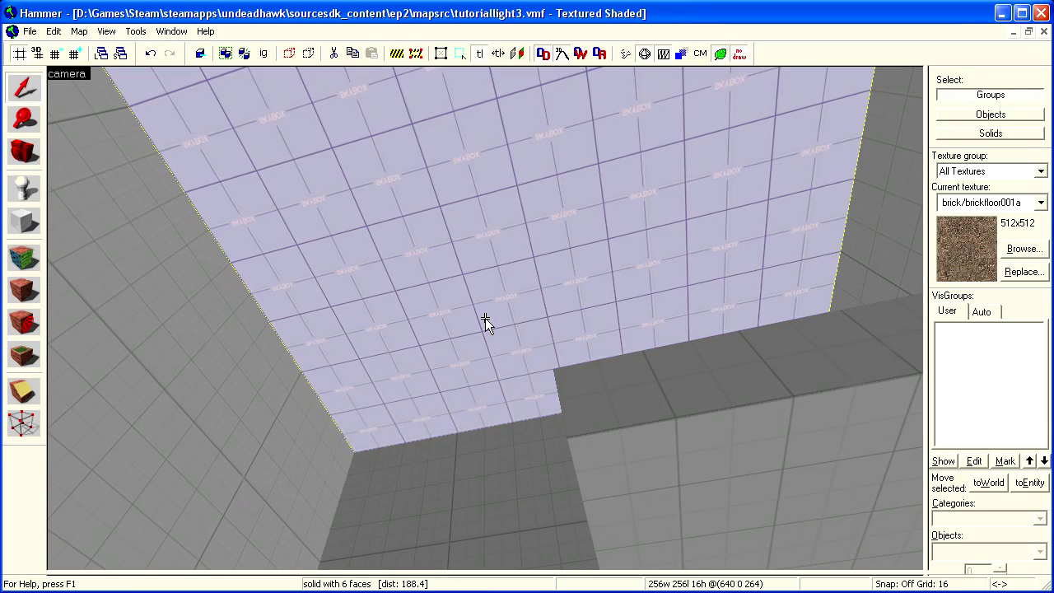
# Return to the light entity in the first room and open its object properties
pyautogui.press('Down')
pyautogui.press('s')
pyautogui.press('w')
pyautogui.press('Up')
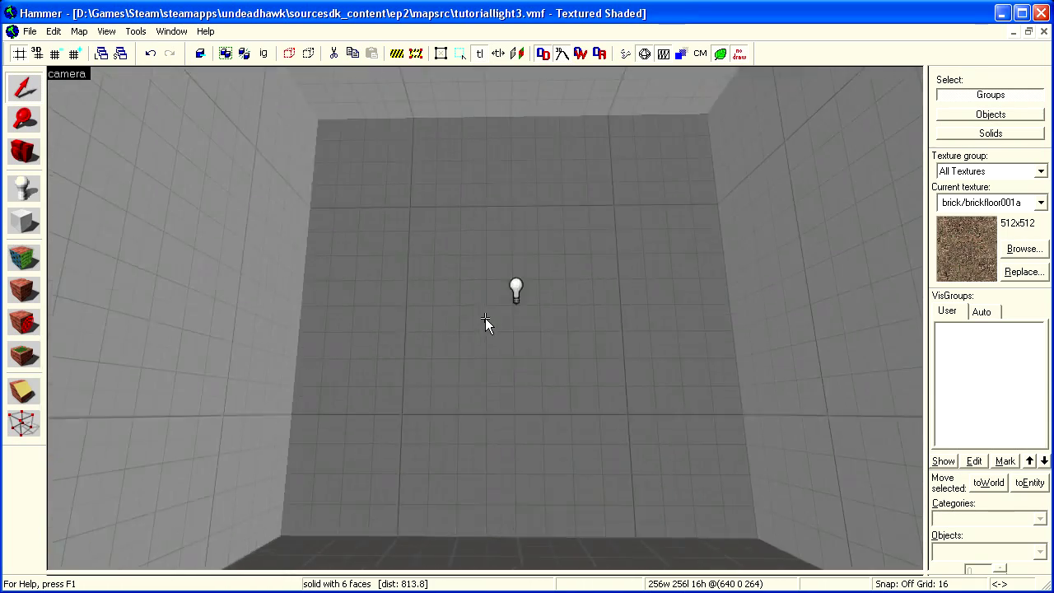
pyautogui.press('w')
pyautogui.doubleClick(288, 273)
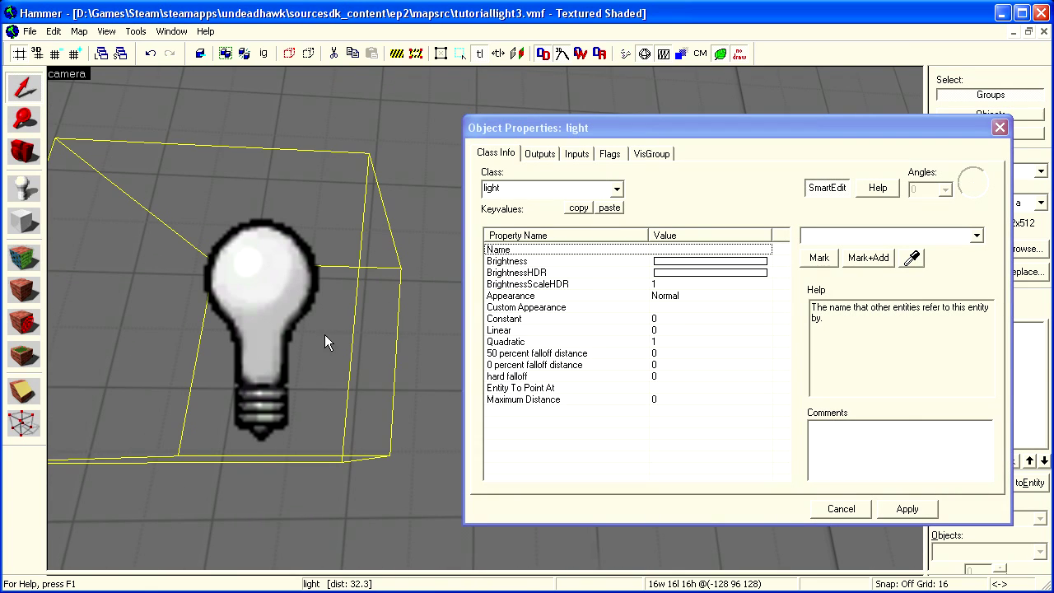
# Change the light's Brightness colour to blue (24 24 231) with the colour picker, keeping intensity 200, and apply it
pyautogui.click(673, 261)
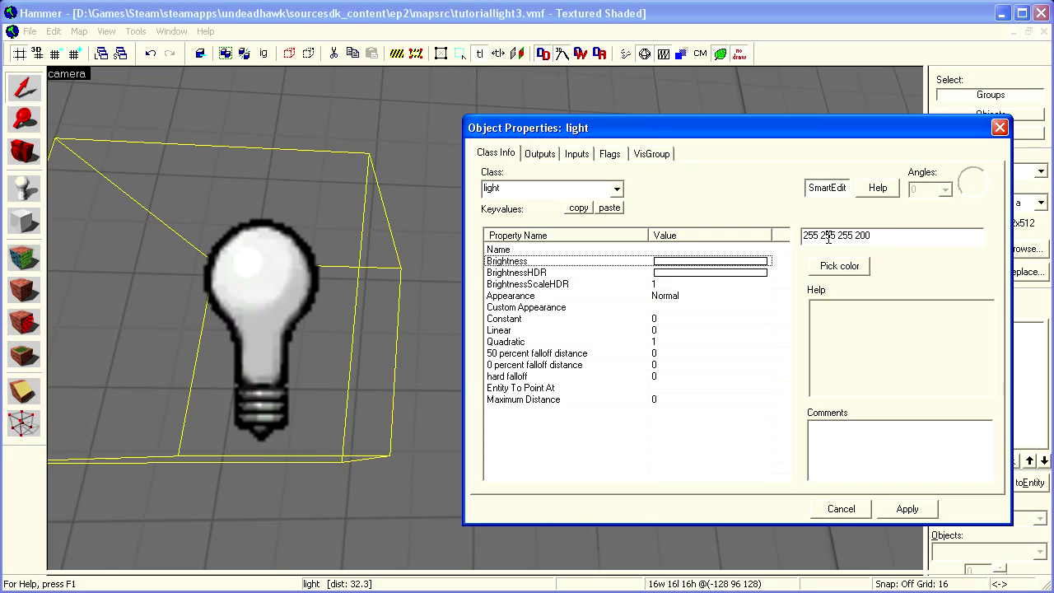
pyautogui.moveTo(803, 234); pyautogui.dragTo(885, 235)
pyautogui.click(854, 269)
pyautogui.click(839, 244)
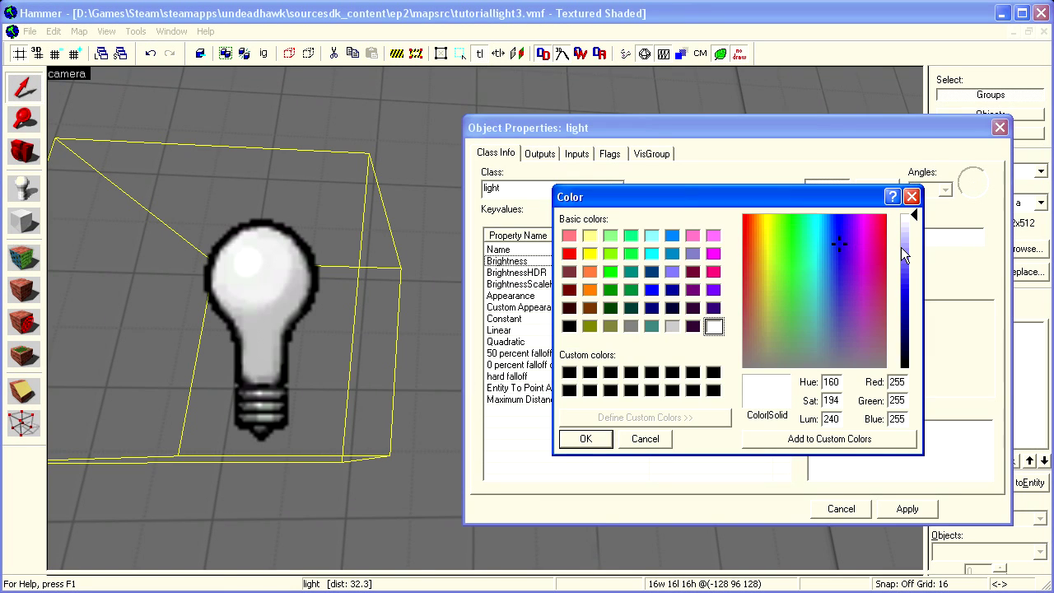
pyautogui.moveTo(903, 249); pyautogui.dragTo(905, 290)
pyautogui.click(609, 438)
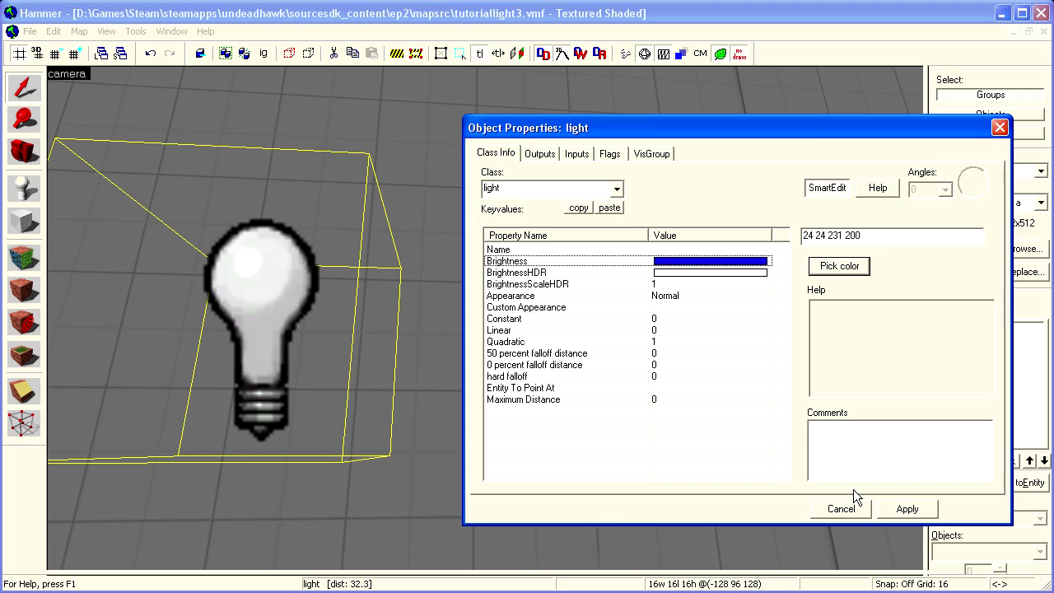
pyautogui.click(904, 509)
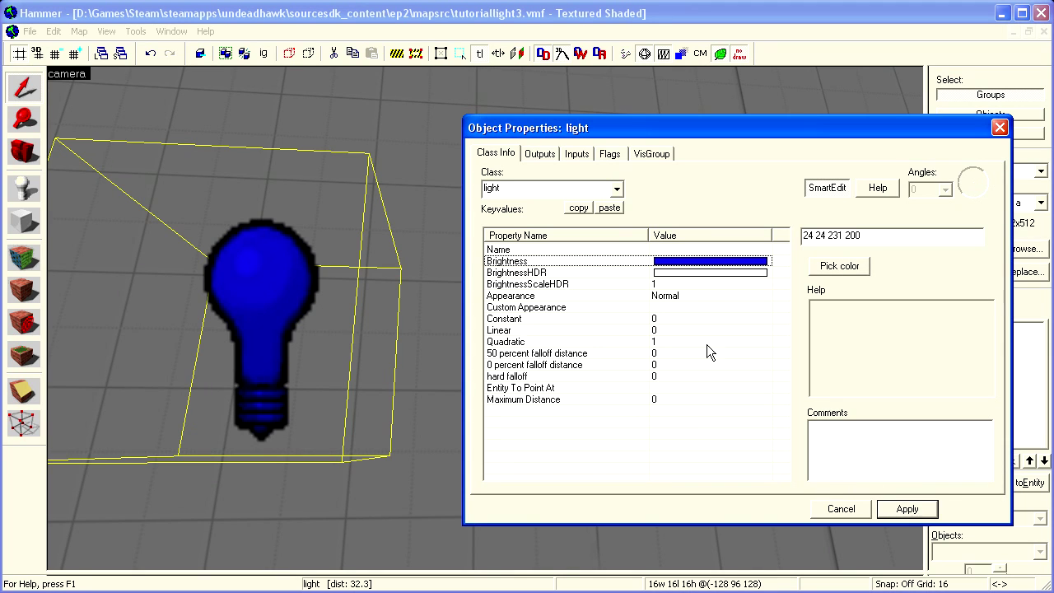
# Review the light's BrightnessHDR, Appearance, Custom Appearance and Constant properties and its flags, and close the properties
pyautogui.click(545, 272)
pyautogui.click(542, 296)
pyautogui.click(539, 307)
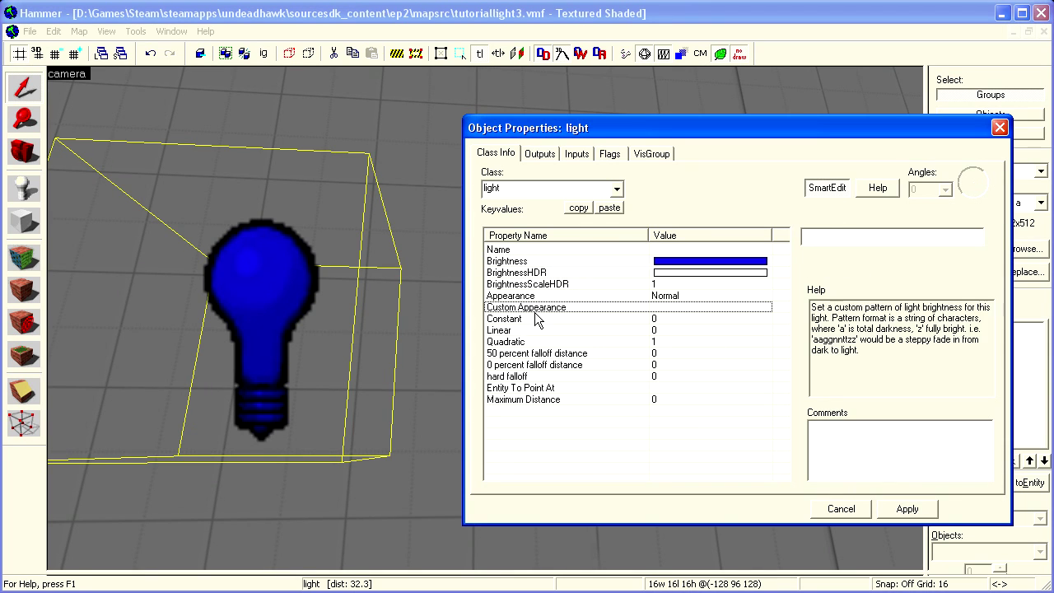
pyautogui.click(533, 319)
pyautogui.click(609, 155)
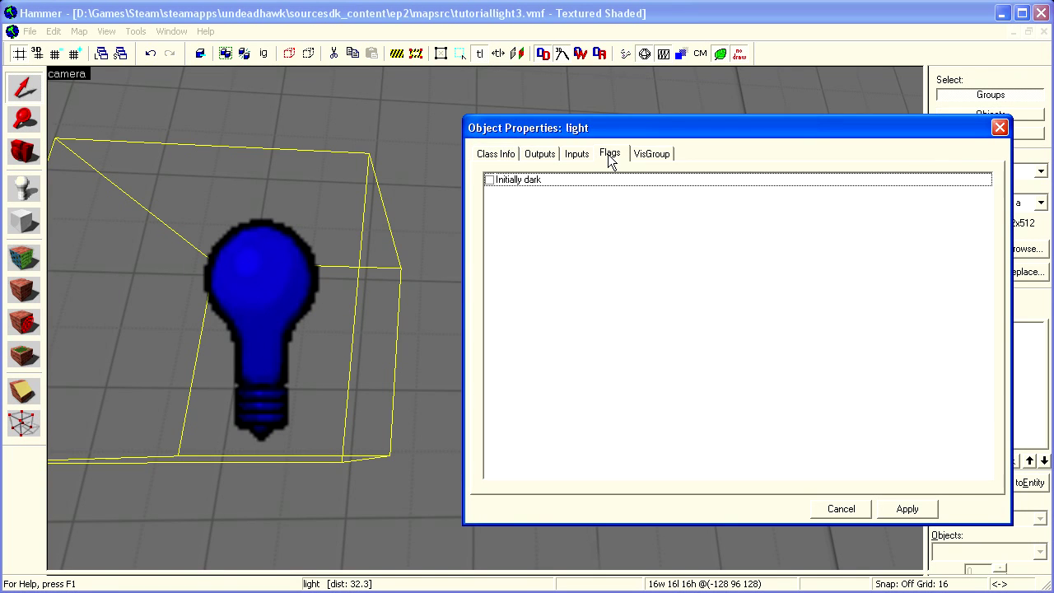
pyautogui.click(998, 127)
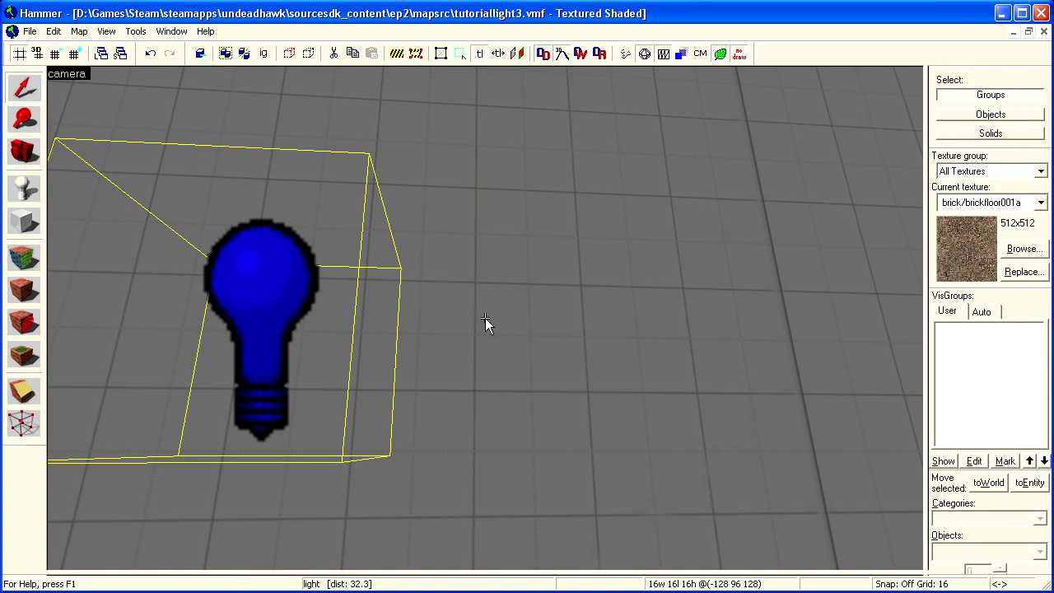
# Switch to the running Half-Life 2 game, resume it to examine the point light's effect in the rooms, and minimize the game
pyautogui.scroll(-6, 485, 320)
pyautogui.press('s')
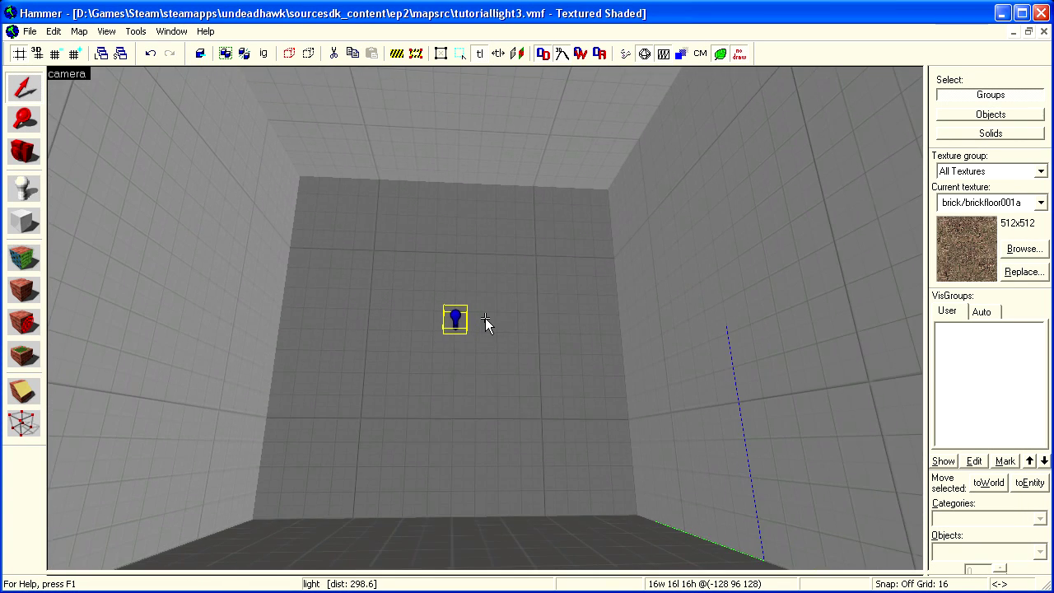
pyautogui.press('d')
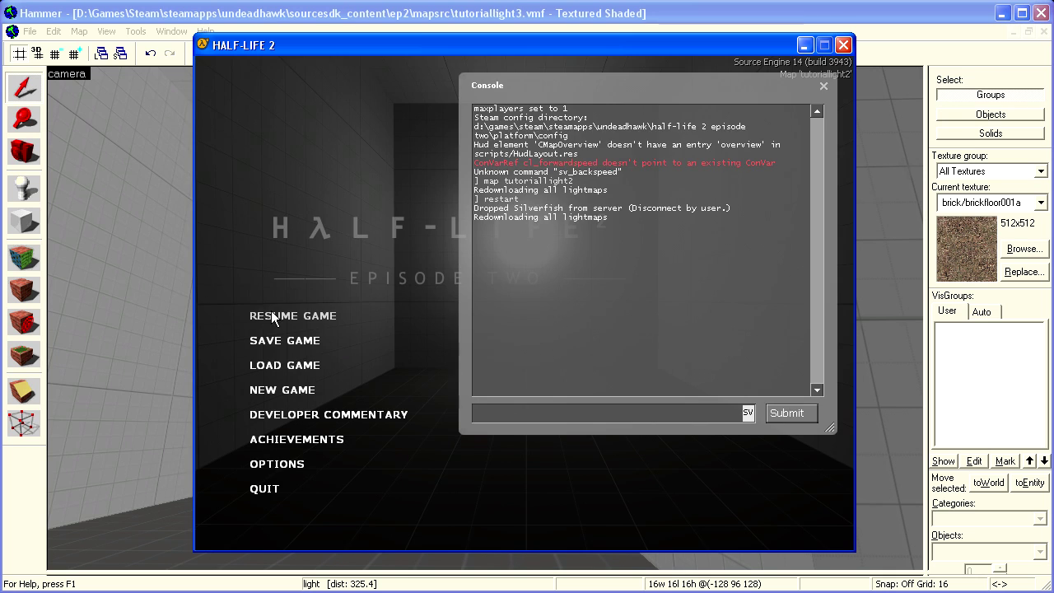
pyautogui.click(284, 315)
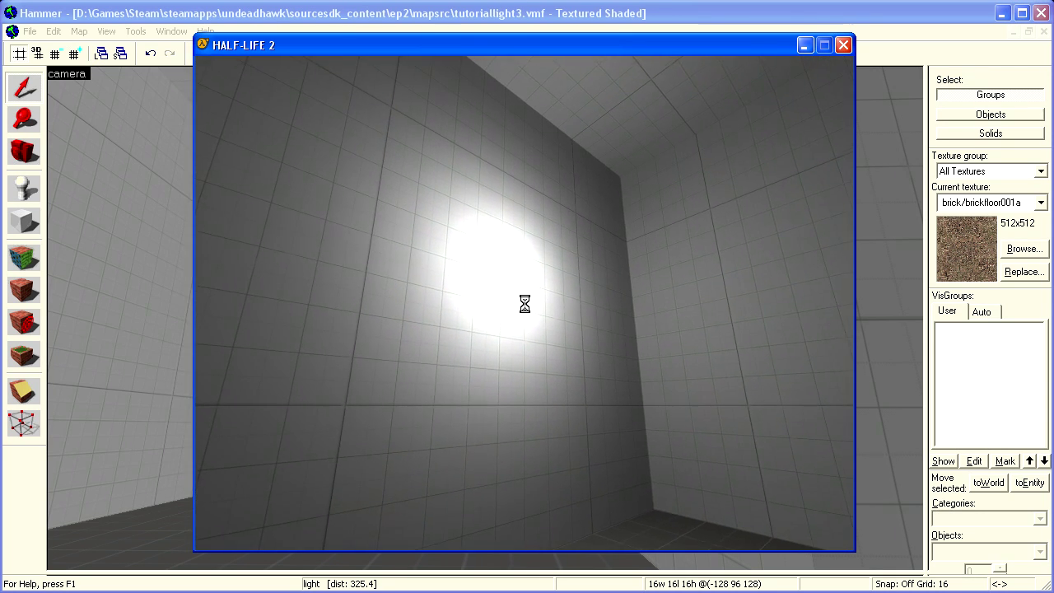
pyautogui.press('d')
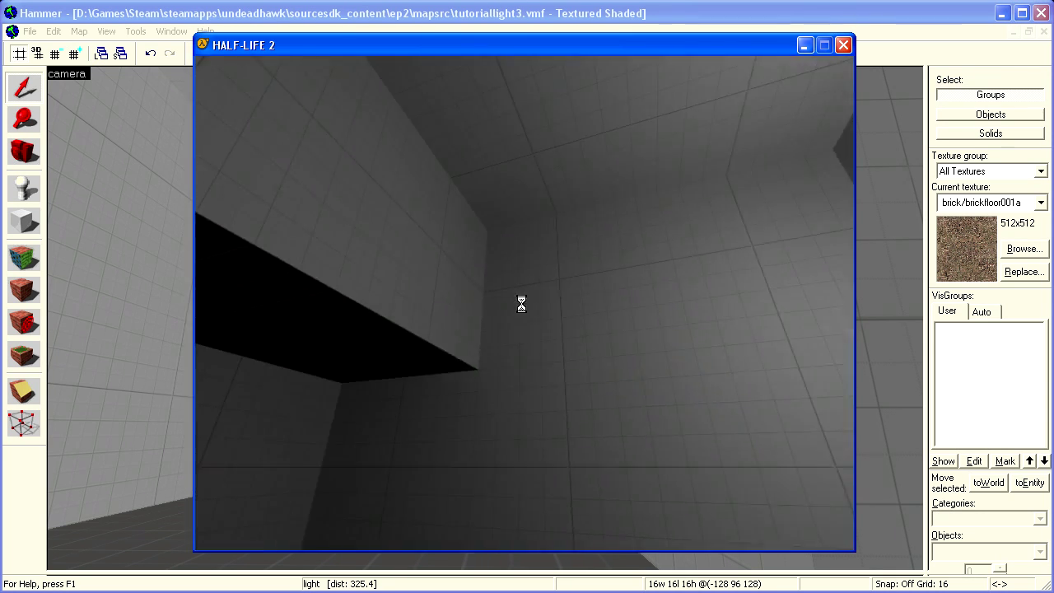
pyautogui.press('w')
pyautogui.press('w')
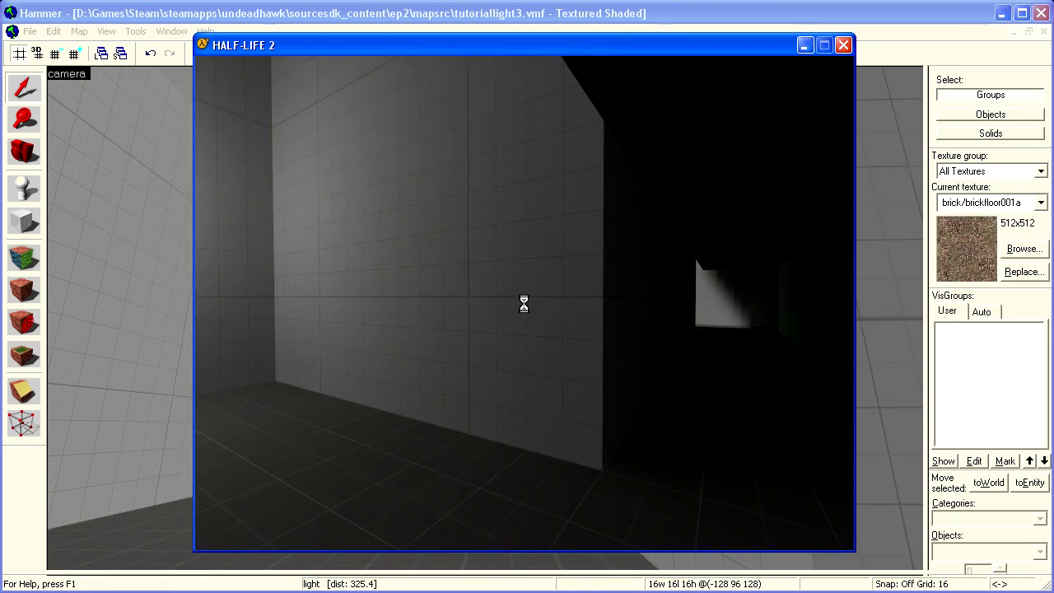
pyautogui.press('Escape')
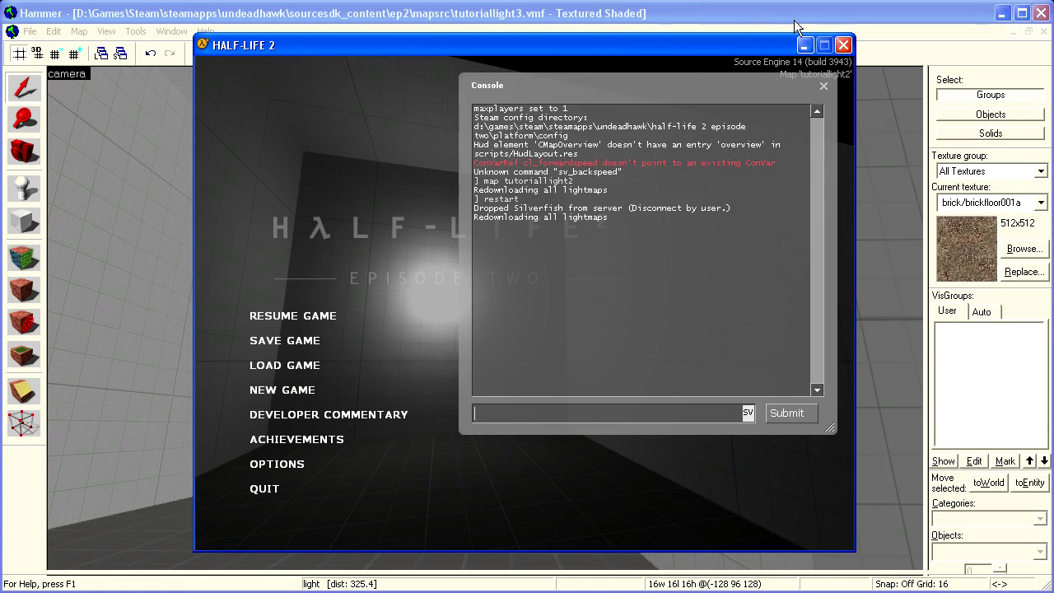
pyautogui.click(805, 46)
# Open the object properties of the light_spot in the next room and inspect its Brightness value
pyautogui.press('z')
pyautogui.press('d')
pyautogui.press('w')
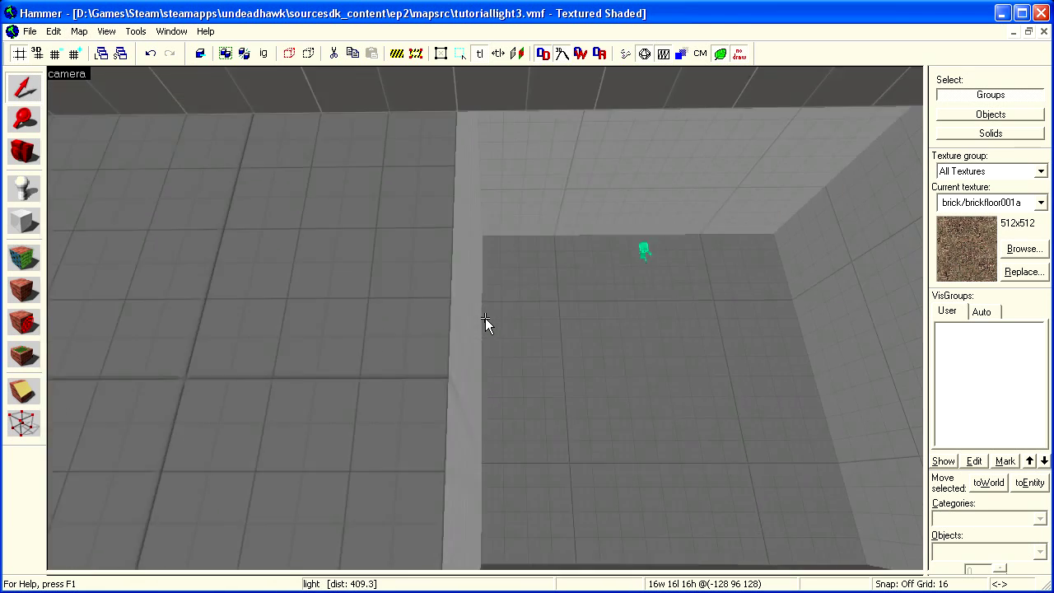
pyautogui.press('z')
pyautogui.doubleClick(289, 307)
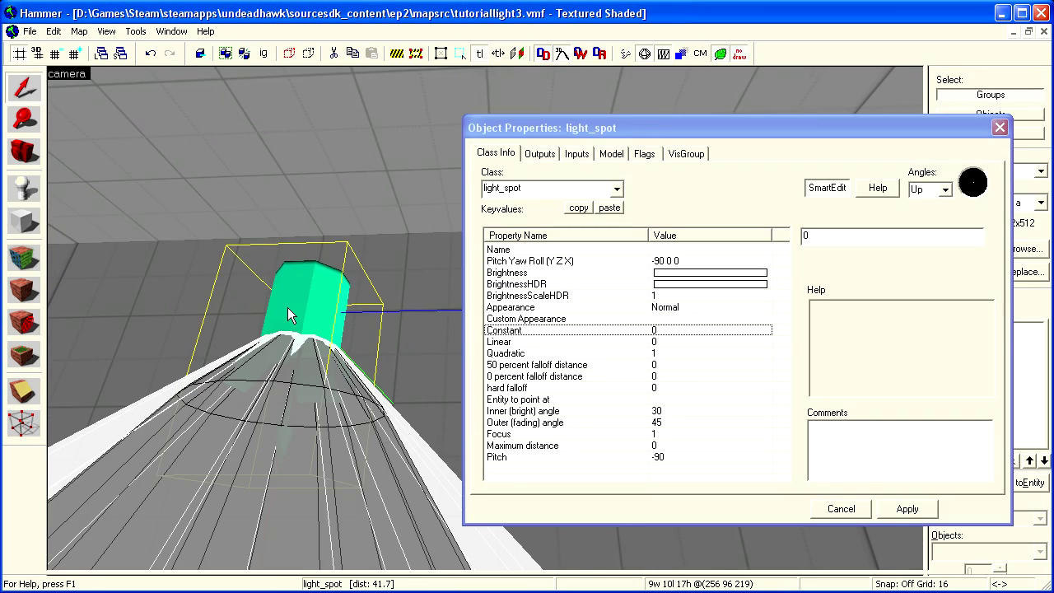
pyautogui.press('s')
pyautogui.click(723, 245)
pyautogui.click(713, 273)
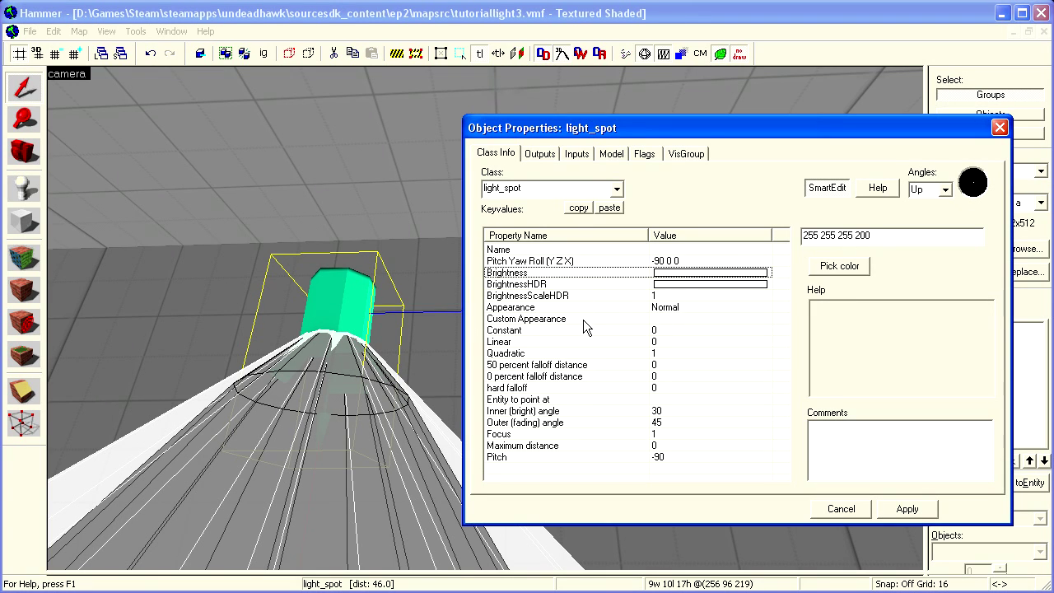
# Set the light_spot's Outer (fading) angle to 60, apply it, check its flags and close the properties
pyautogui.click(663, 421)
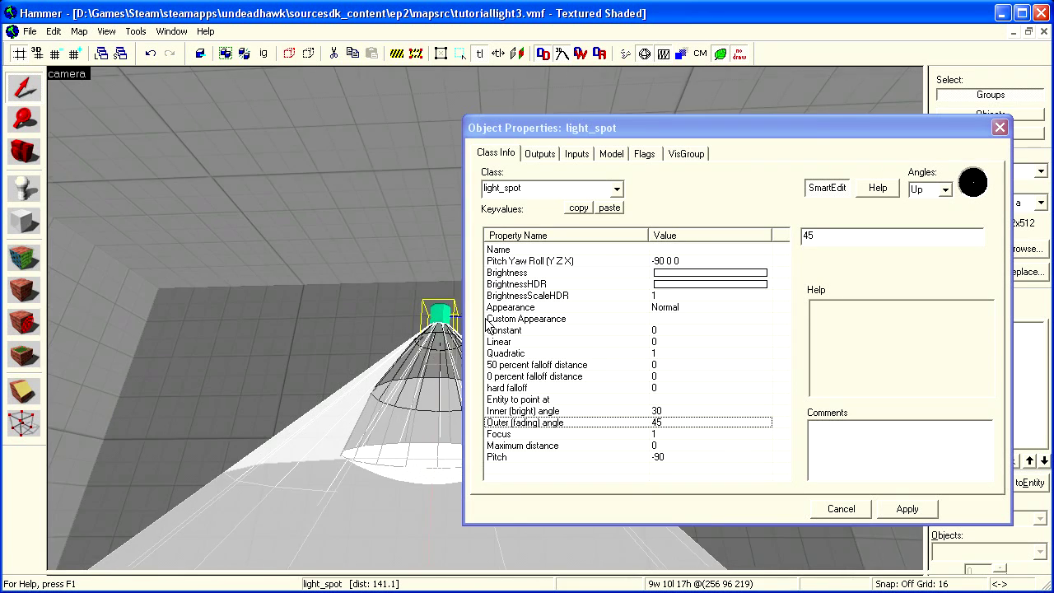
pyautogui.moveTo(837, 238); pyautogui.dragTo(785, 239)
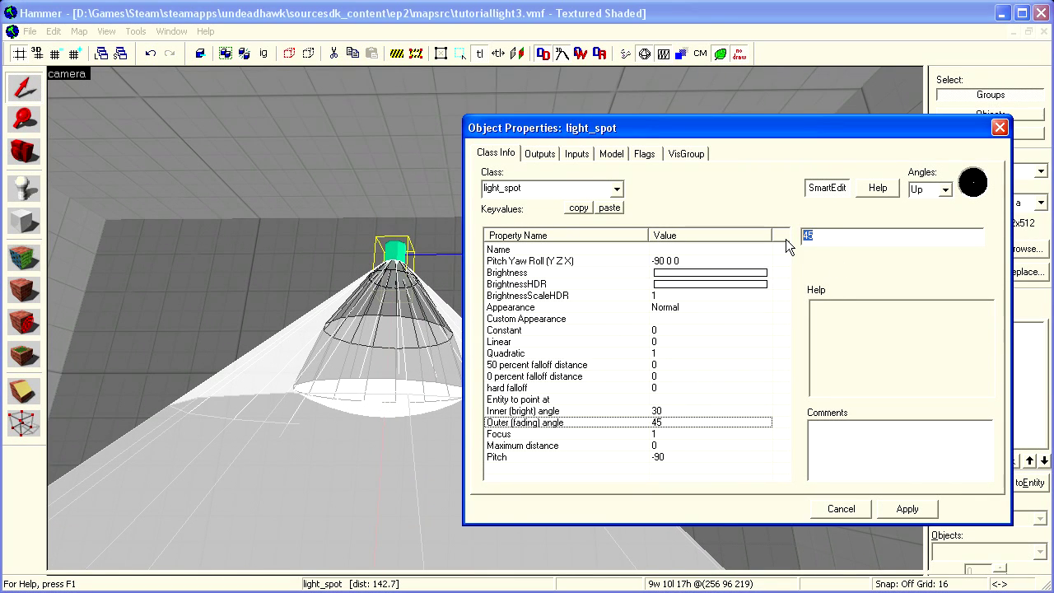
pyautogui.write('60')
pyautogui.click(907, 511)
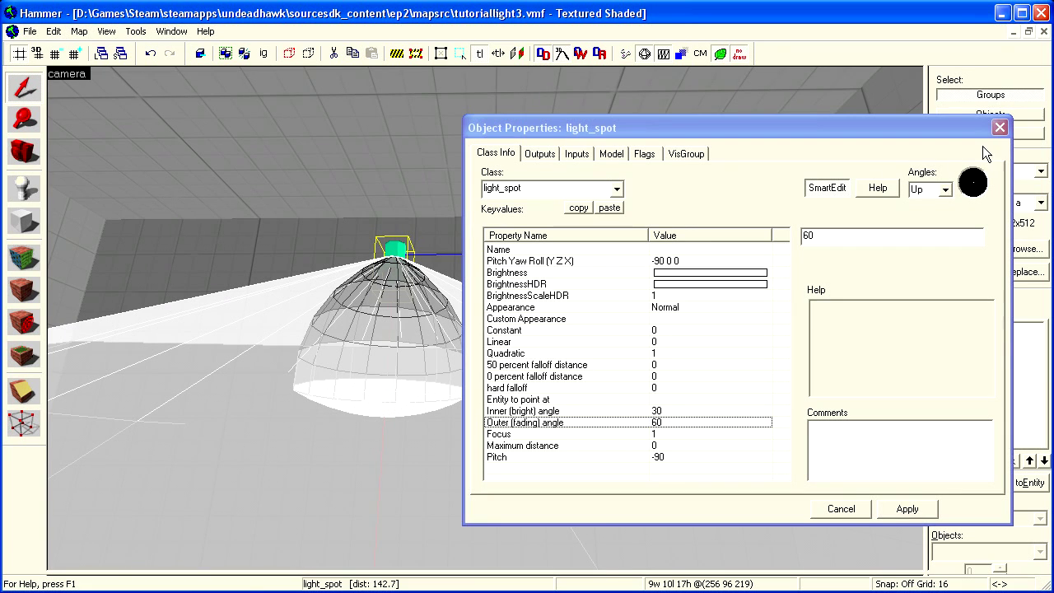
pyautogui.click(644, 154)
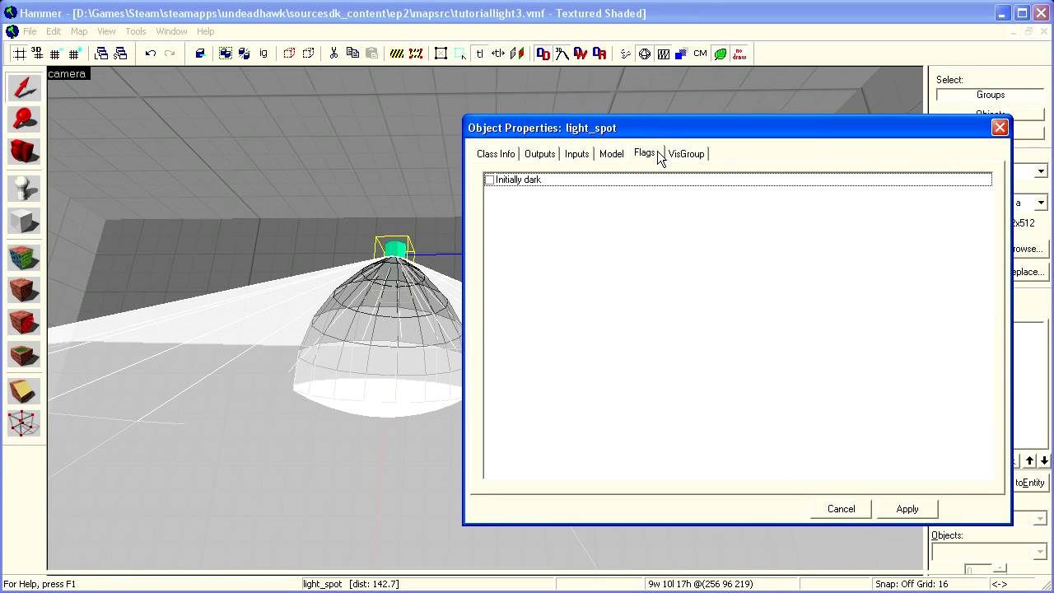
pyautogui.click(490, 154)
pyautogui.click(999, 128)
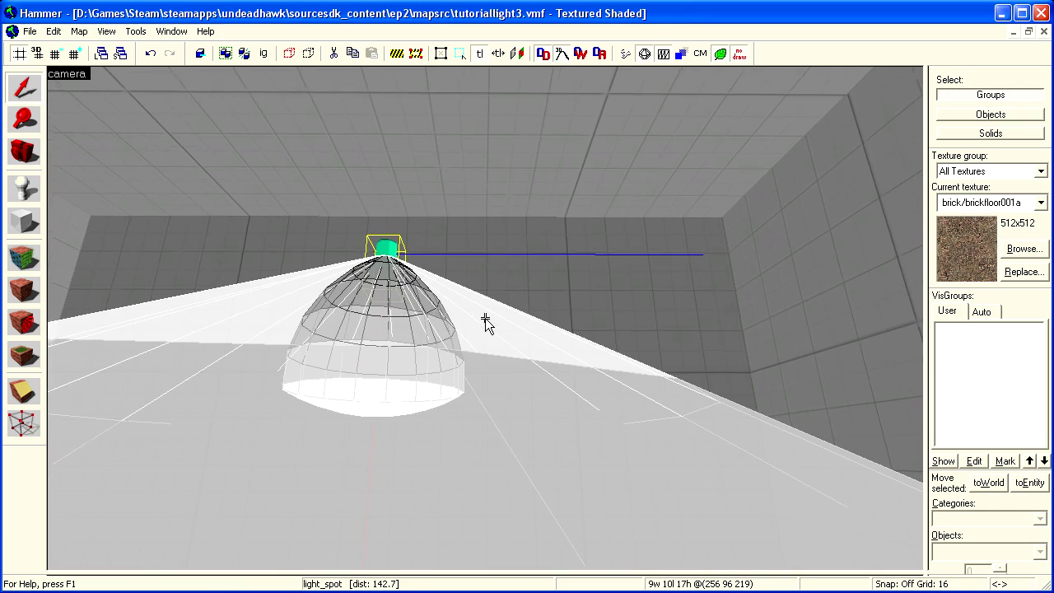
# Switch to the Half-Life 2 game to examine the spotlight's effect on the room, and return to Hammer
pyautogui.press('s')
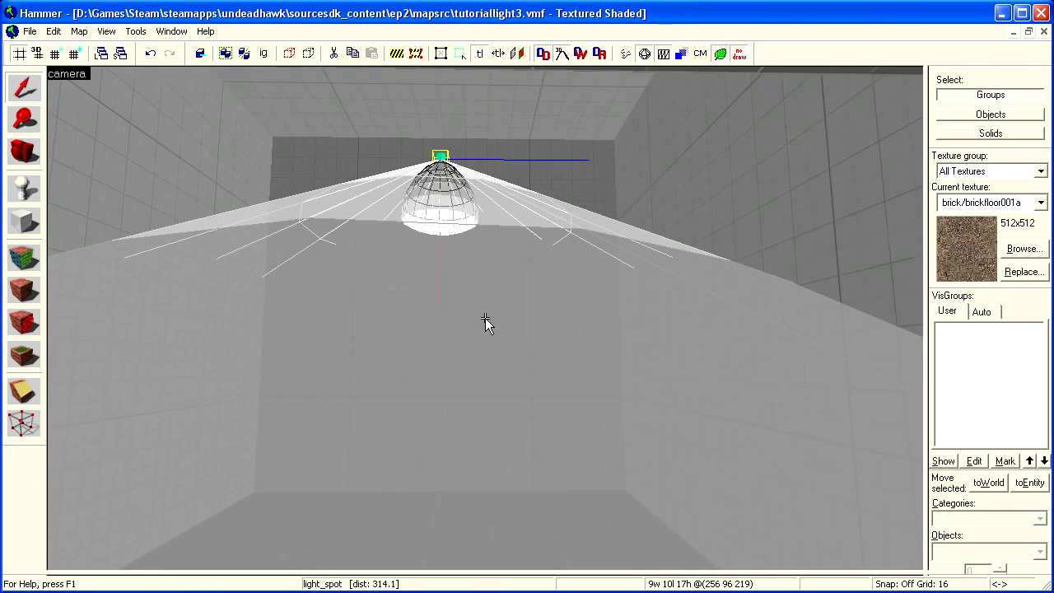
pyautogui.press('z')
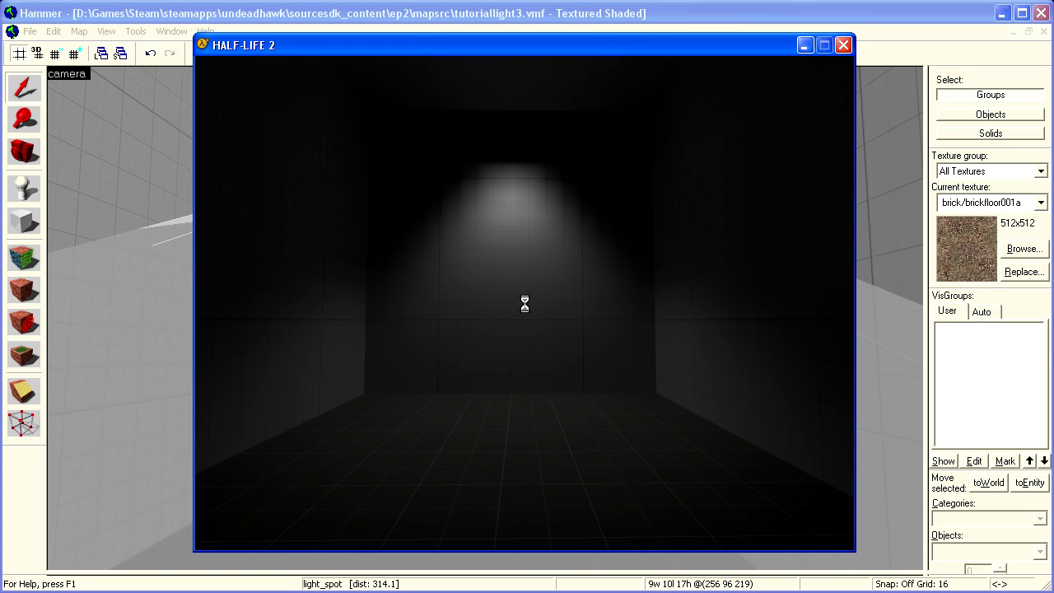
pyautogui.press('s')
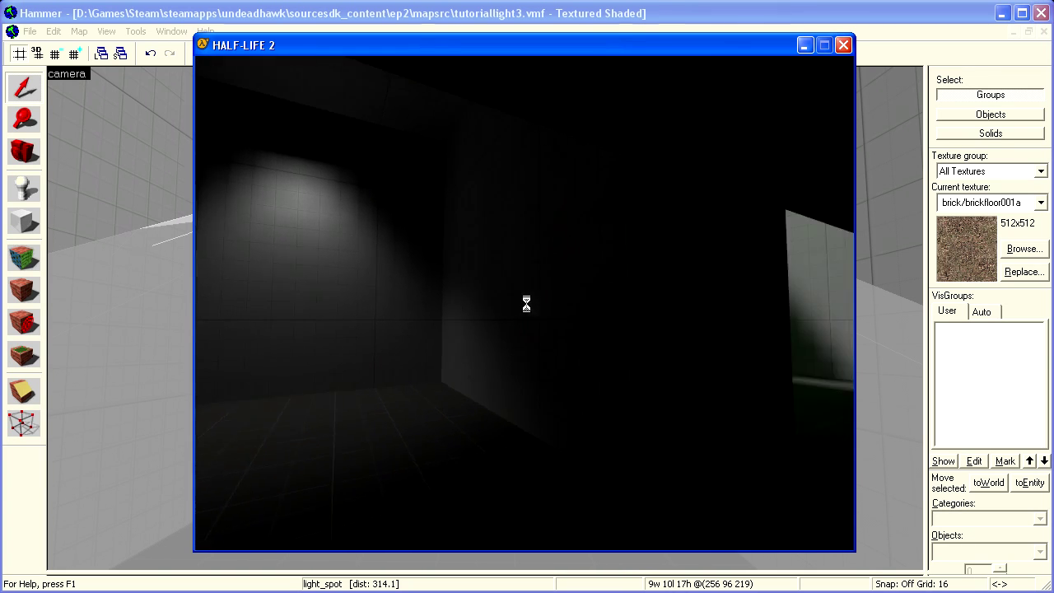
pyautogui.press('`')
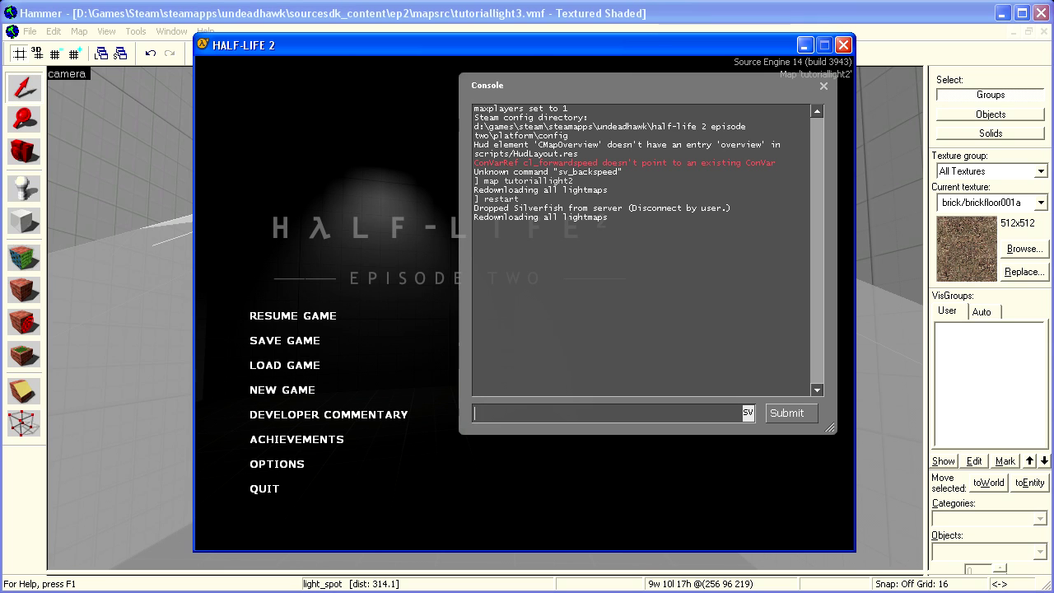
pyautogui.hotkey('alt', 'Tab')
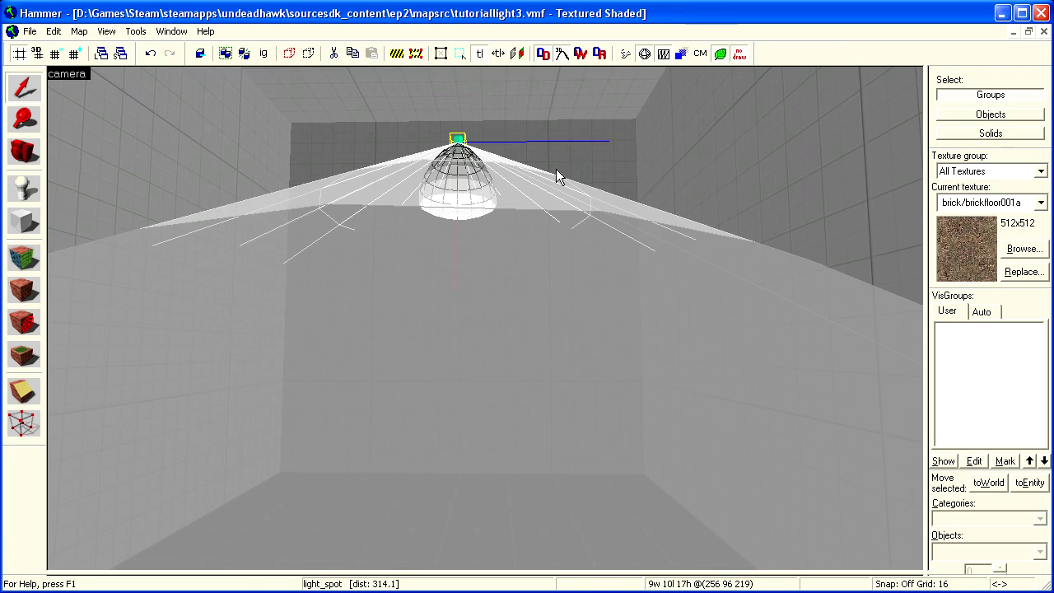
# Open the object properties of the light_environment in the next room and inspect its Pitch and Pitch Yaw Roll values
pyautogui.press('z')
pyautogui.press('w')
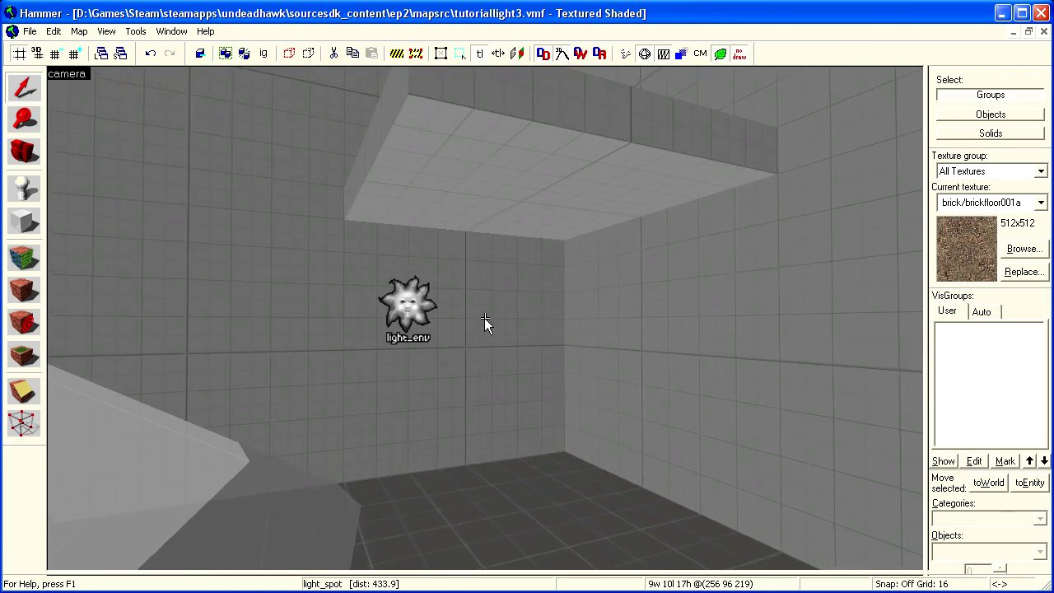
pyautogui.doubleClick(391, 321)
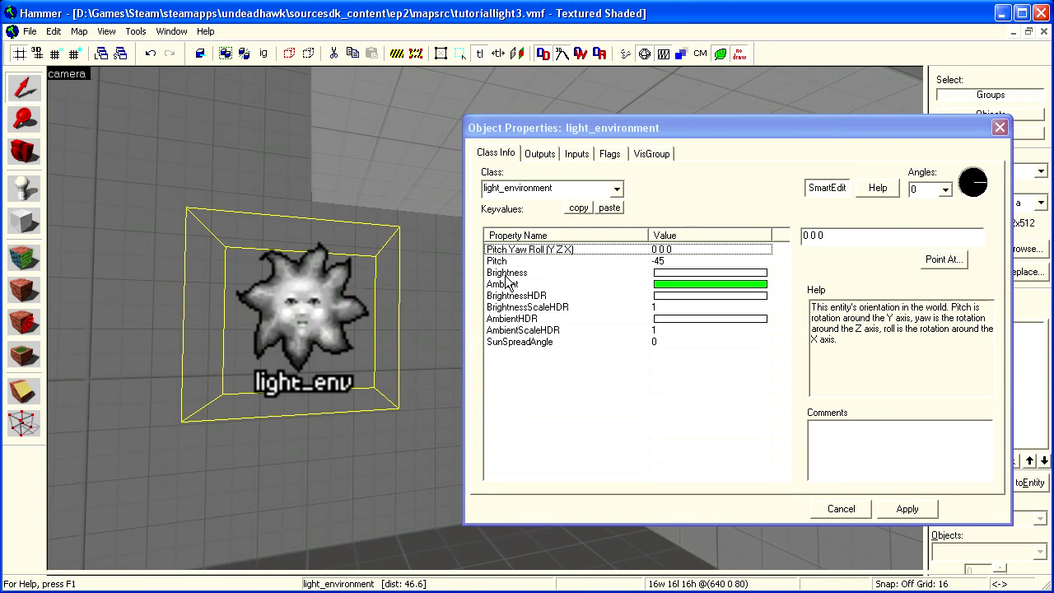
pyautogui.click(671, 262)
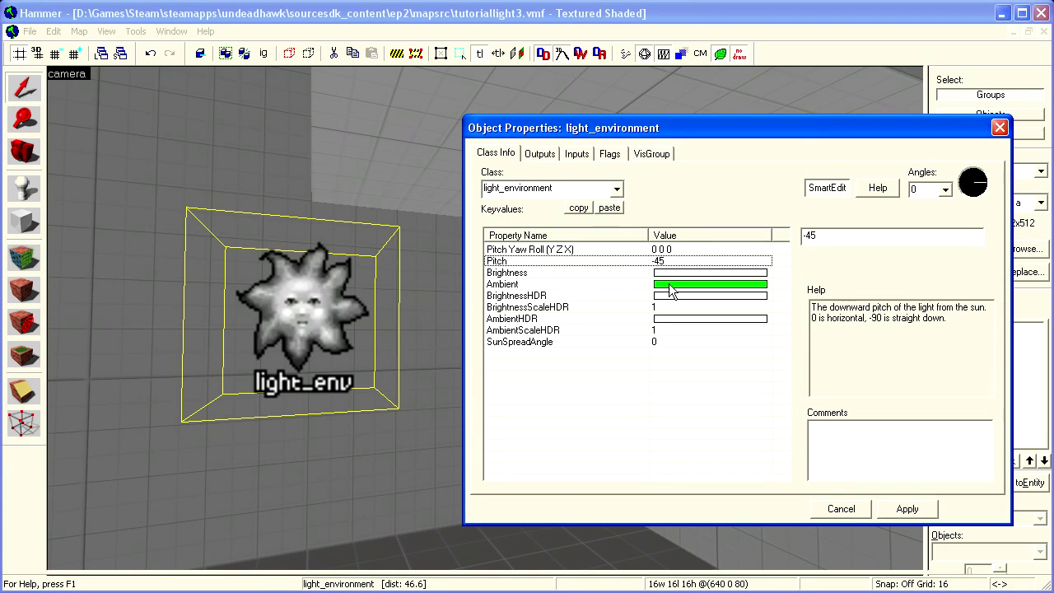
pyautogui.click(847, 240)
pyautogui.click(667, 249)
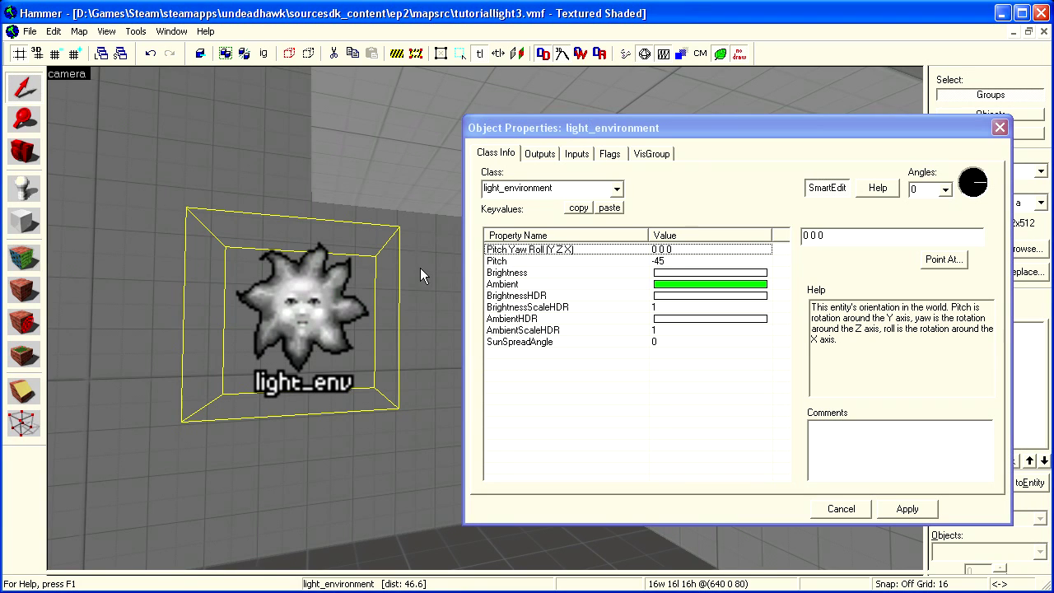
# Inspect the Pitch, Brightness and Ambient properties of the light_environment
pyautogui.press('z')
pyautogui.press('Down')
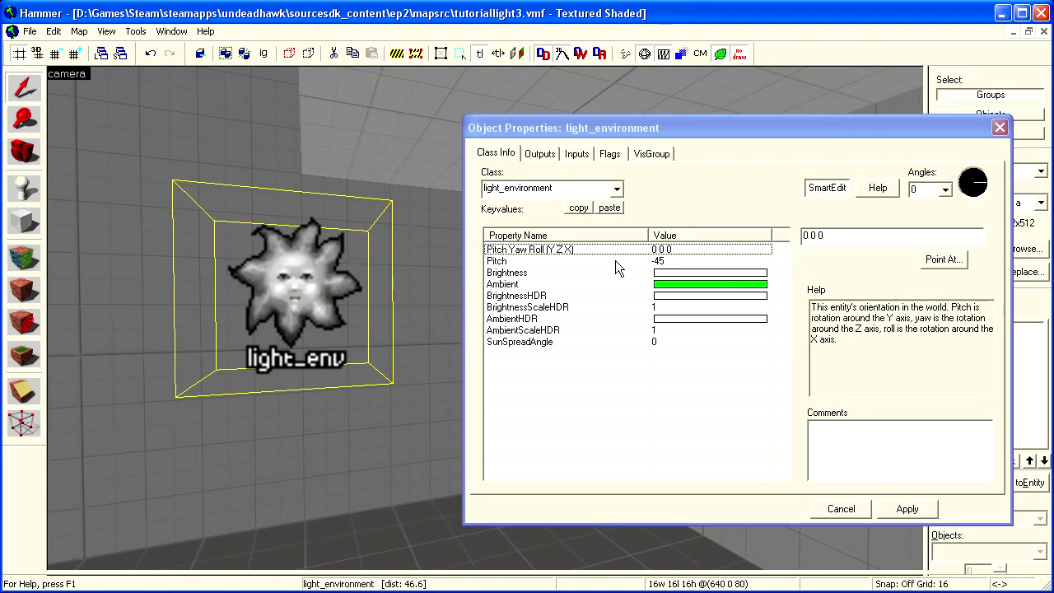
pyautogui.click(615, 260)
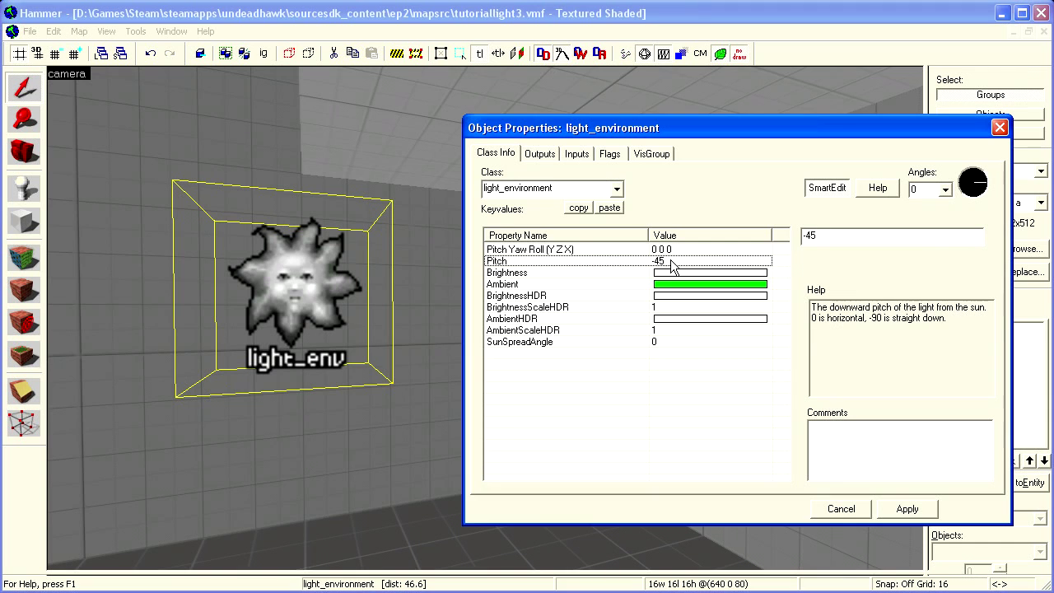
pyautogui.press('z')
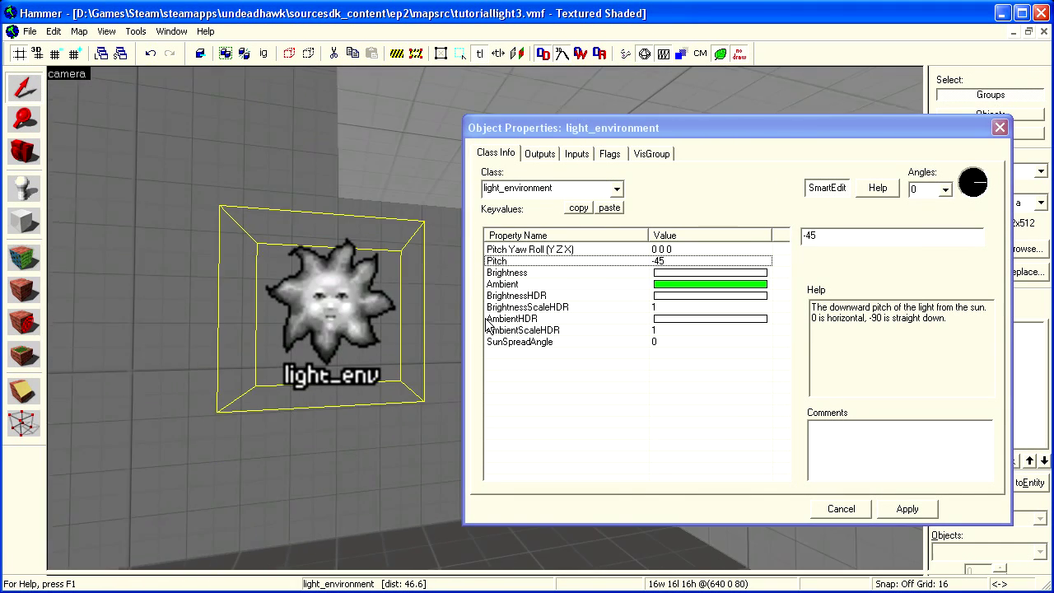
pyautogui.press('z')
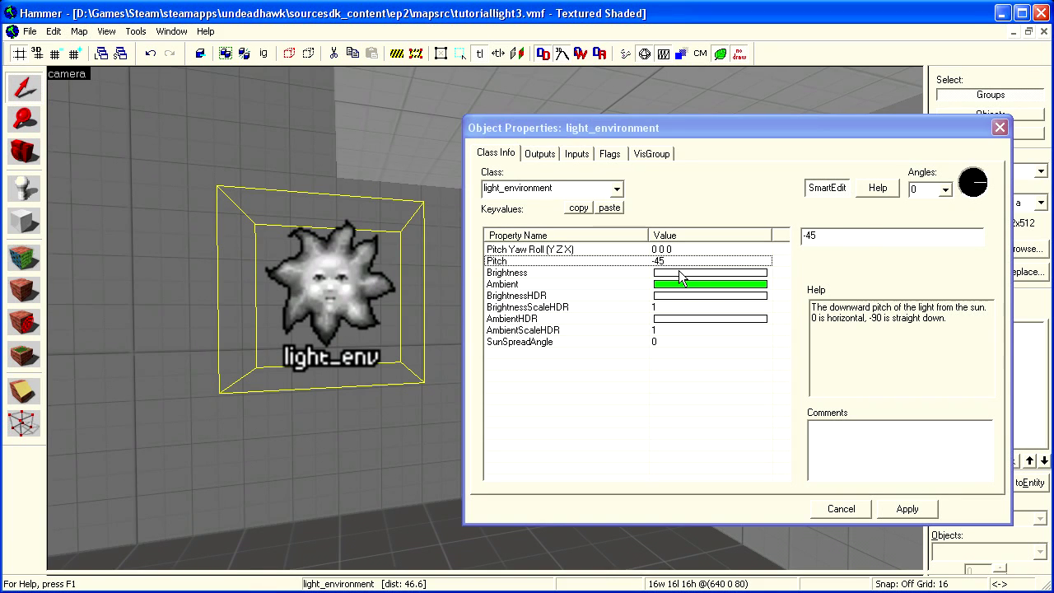
pyautogui.click(679, 272)
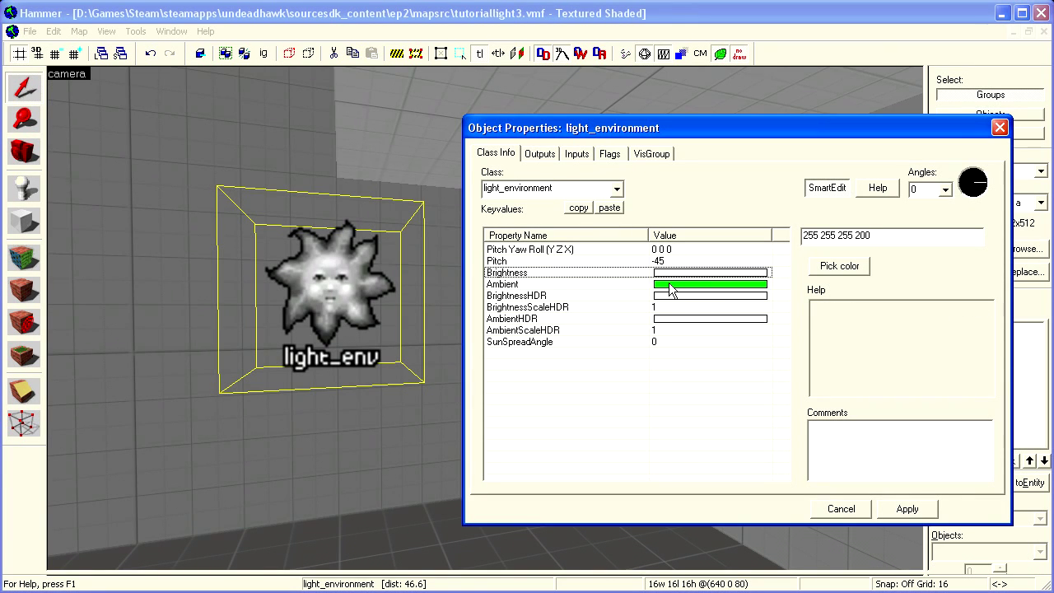
pyautogui.click(668, 283)
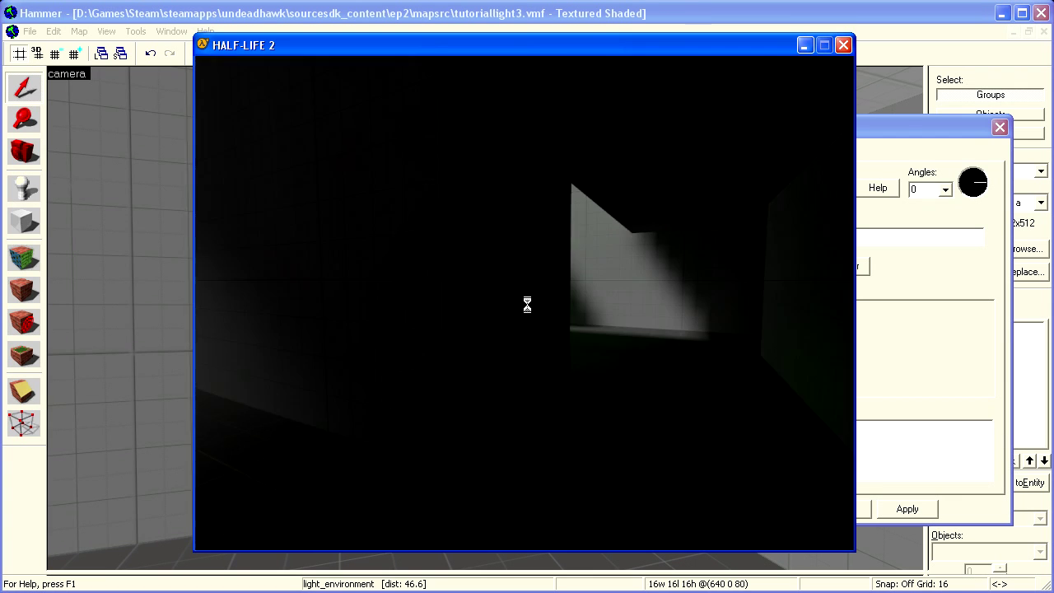
# Examine the light_environment's sunlight and ambient colour in the Half-Life 2 game, return to Hammer and close the object properties
pyautogui.press('w')
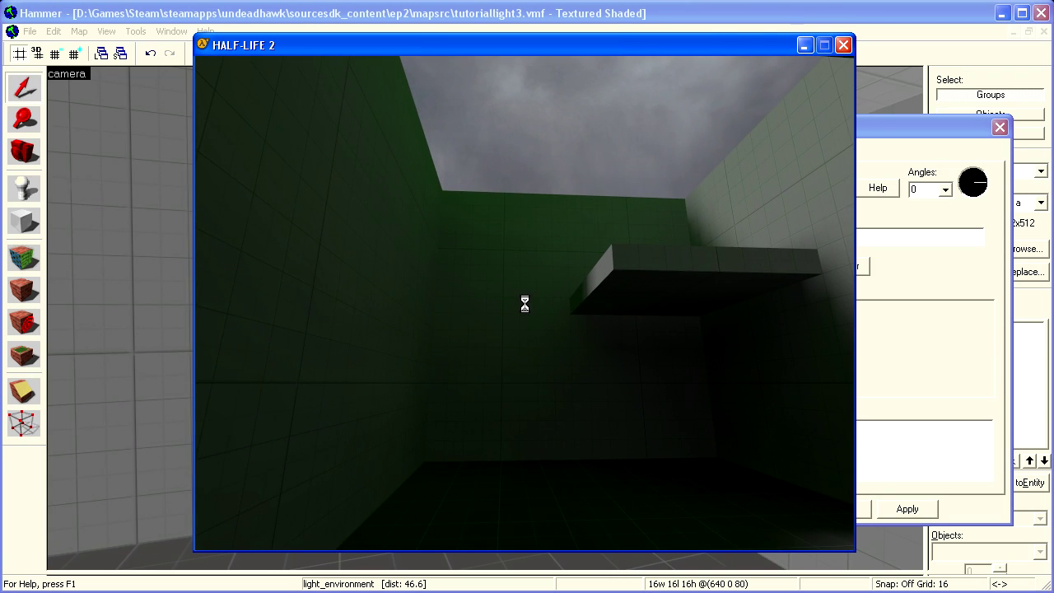
pyautogui.press('Escape')
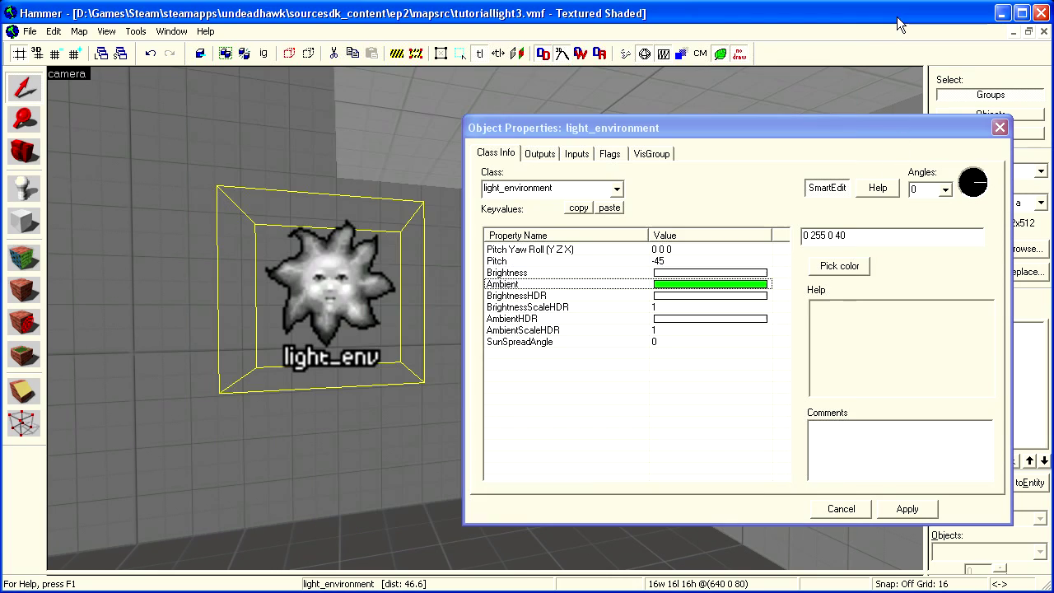
pyautogui.click(893, 18)
pyautogui.click(1001, 128)
# Select the skybox ceiling brush above the light_environment and open the Face Edit Sheet for its texture
pyautogui.press('z')
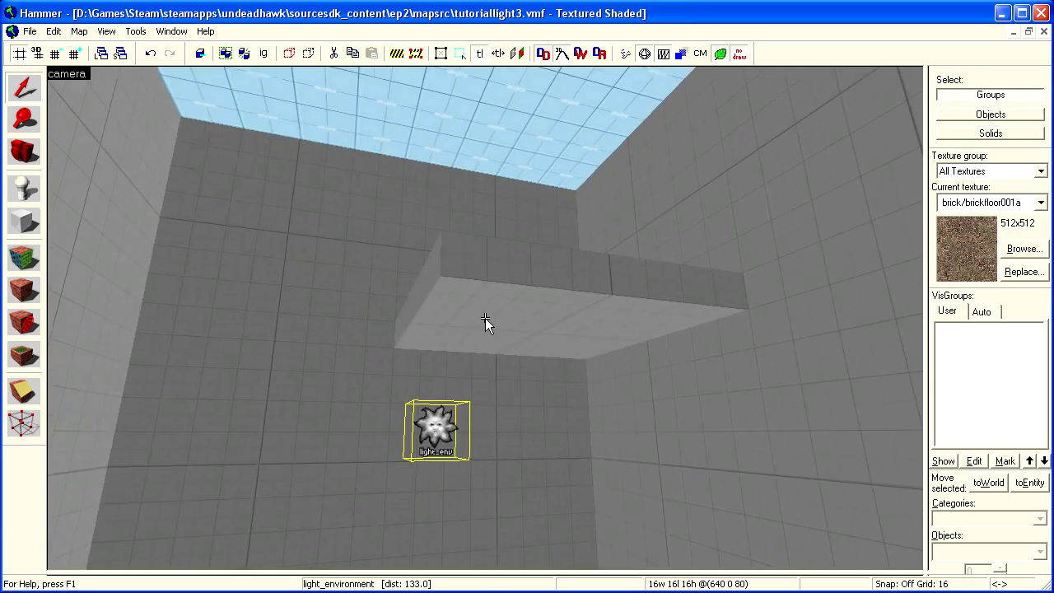
pyautogui.click(485, 313)
pyautogui.press('s')
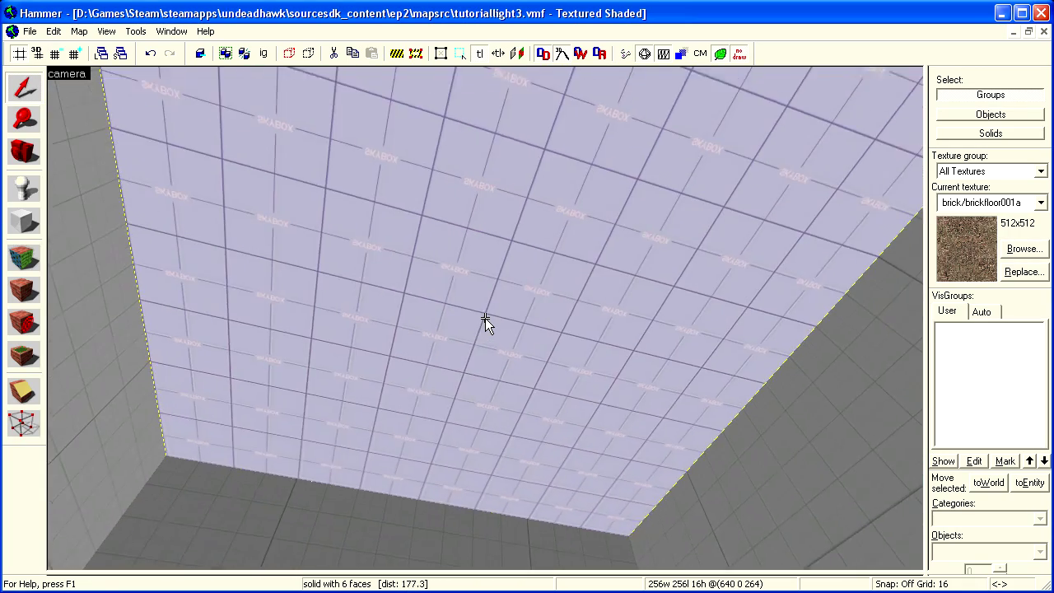
pyautogui.press('z')
pyautogui.click(24, 261)
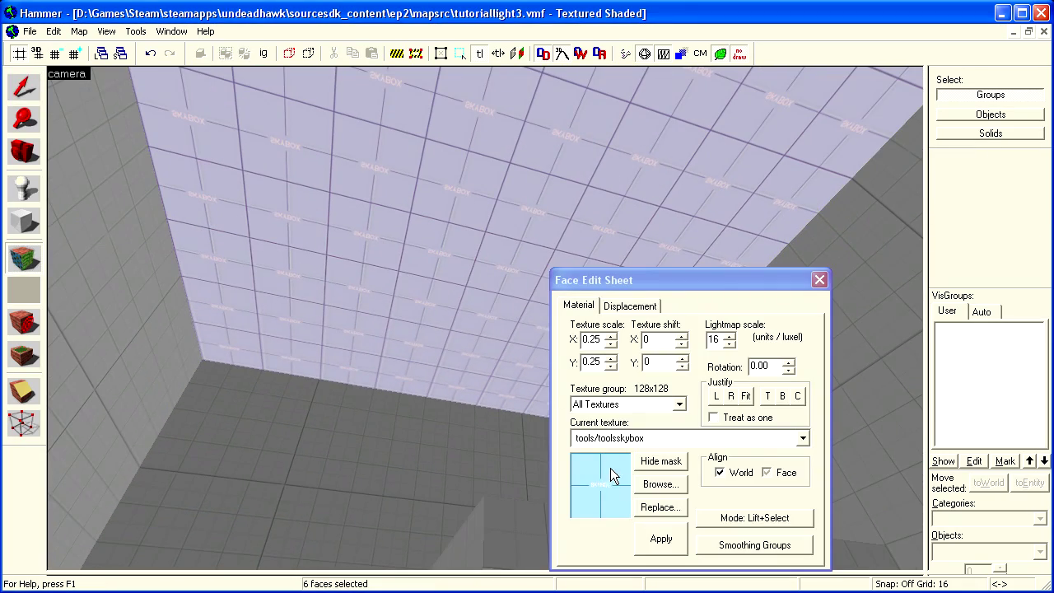
# Browse the textures with the filter "sky tool", enlarging the browser window and setting the preview size to 128x128
pyautogui.click(651, 489)
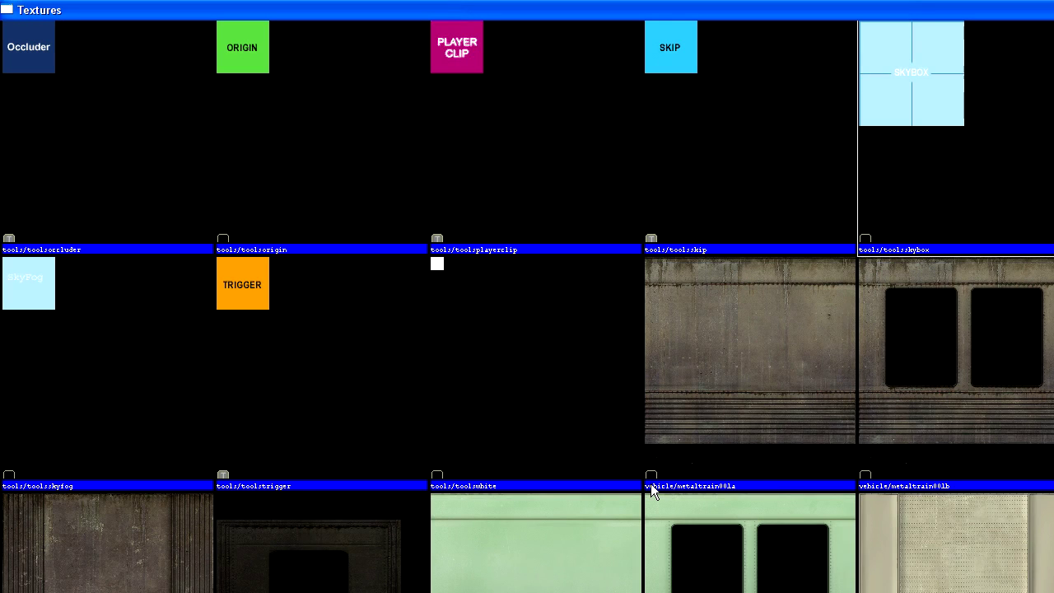
pyautogui.write('sky')
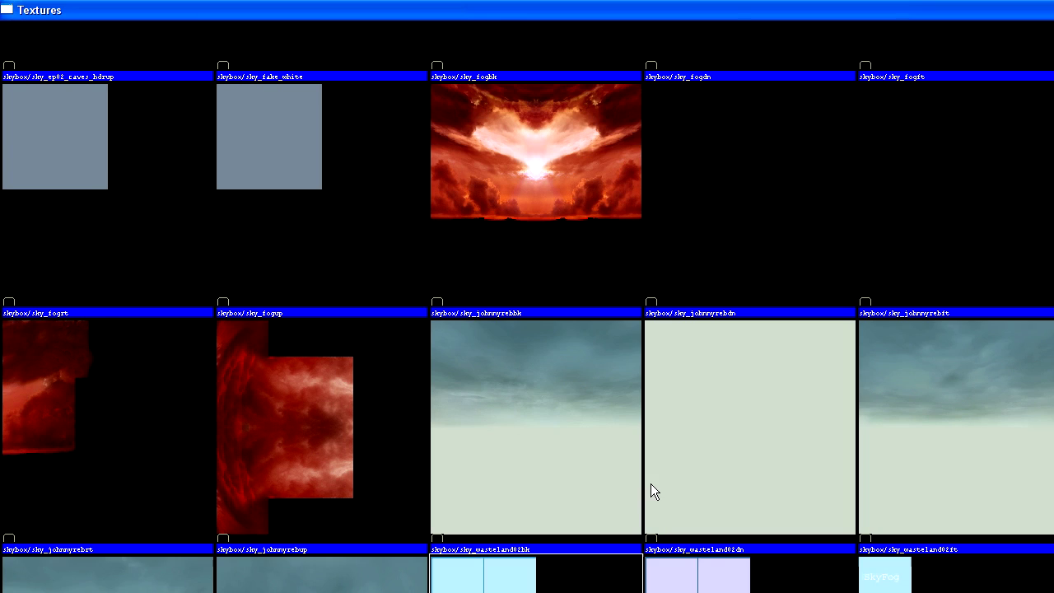
pyautogui.doubleClick(727, 8)
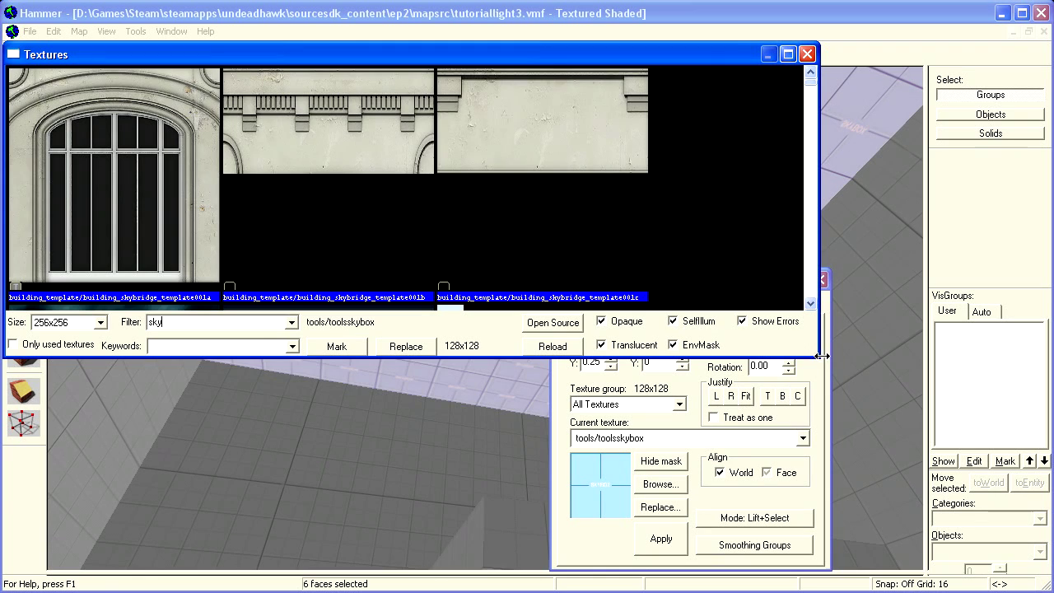
pyautogui.moveTo(818, 362); pyautogui.dragTo(980, 545)
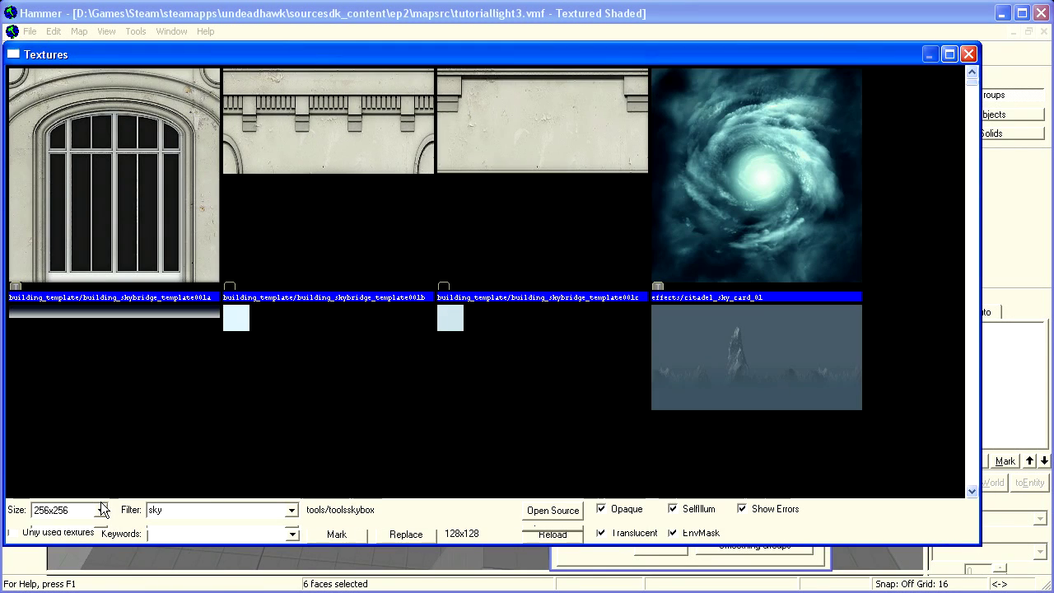
pyautogui.click(99, 509)
pyautogui.click(49, 524)
pyautogui.click(187, 507)
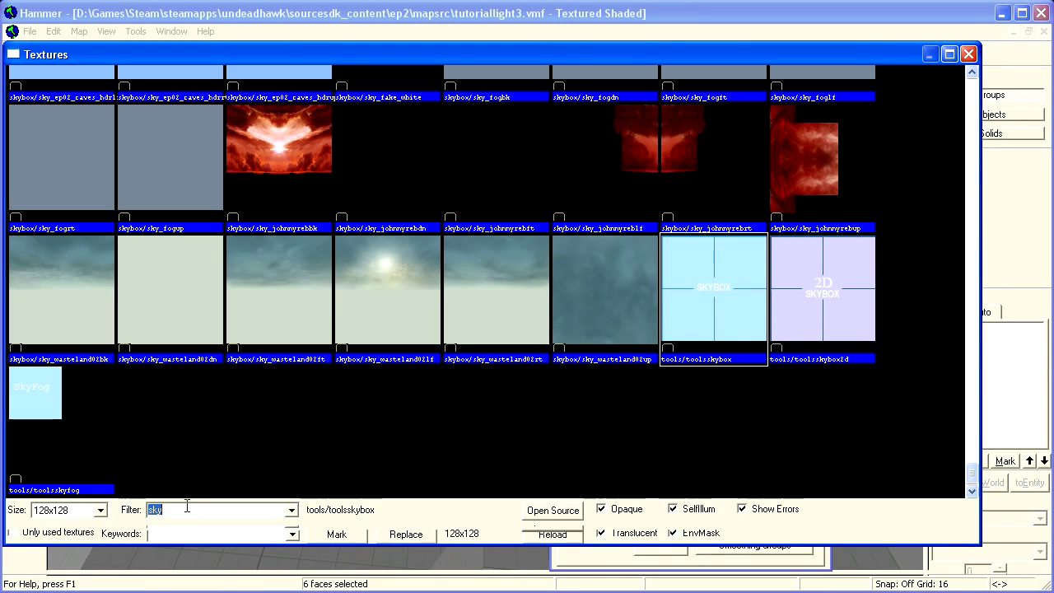
pyautogui.write('tool')
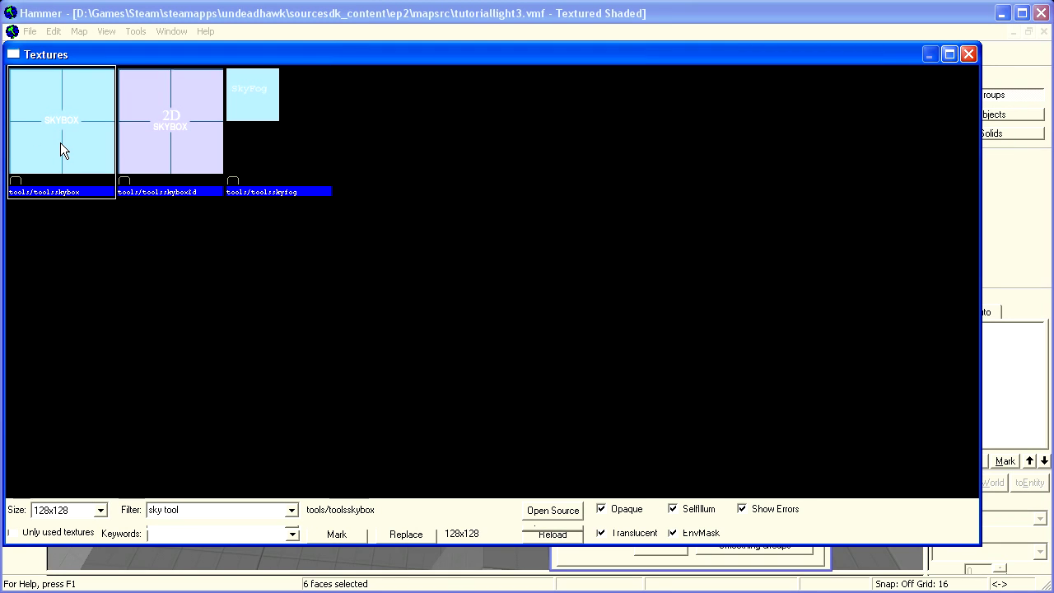
# Close the texture browser and the Face Edit Sheet, and bring the room with the light_environment back into view
pyautogui.click(969, 54)
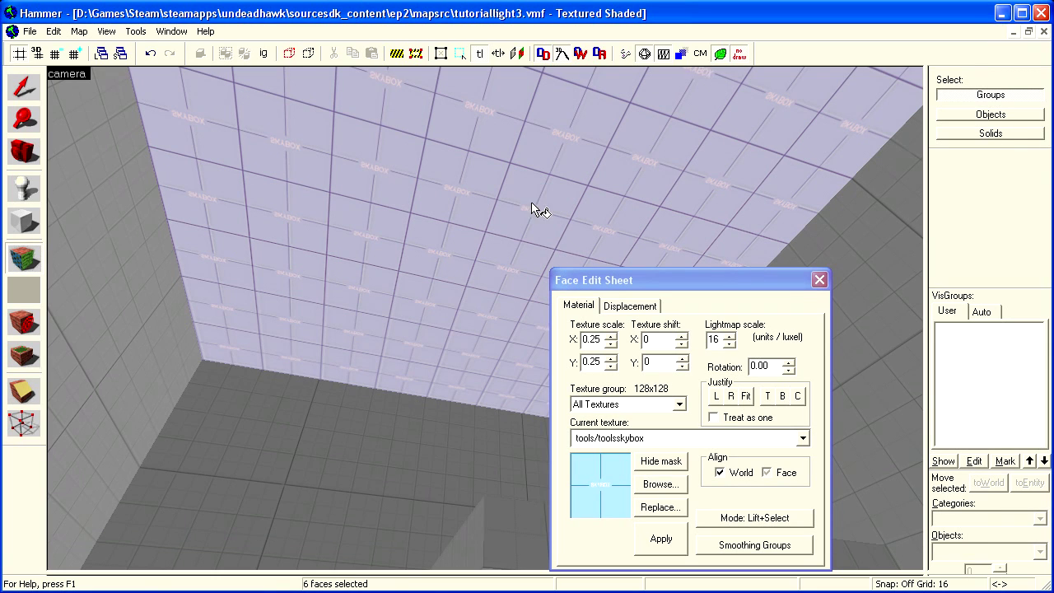
pyautogui.click(816, 279)
pyautogui.click(819, 281)
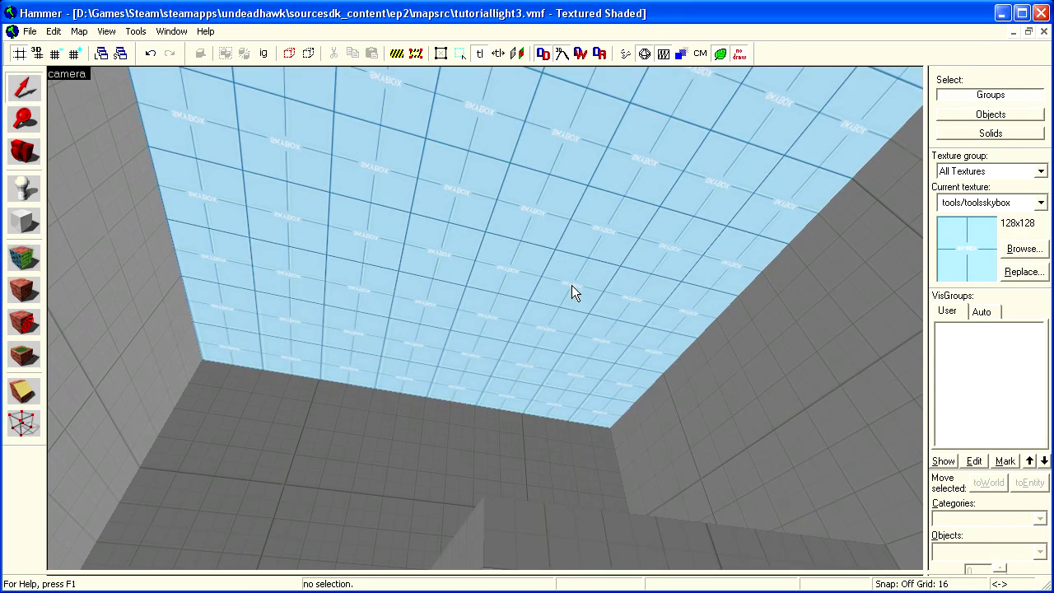
pyautogui.press('Down')
pyautogui.press('Up')
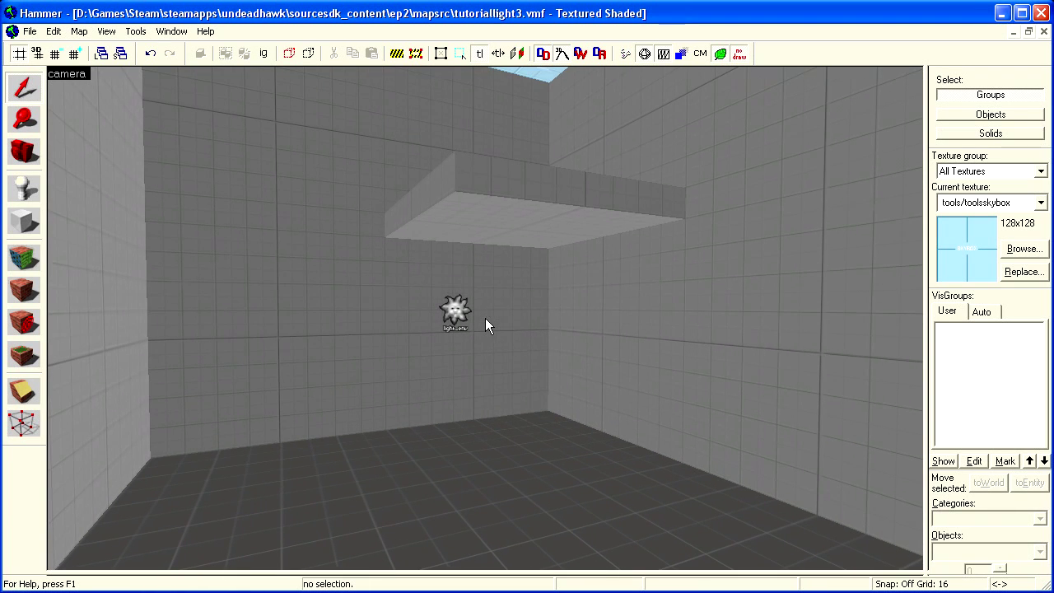